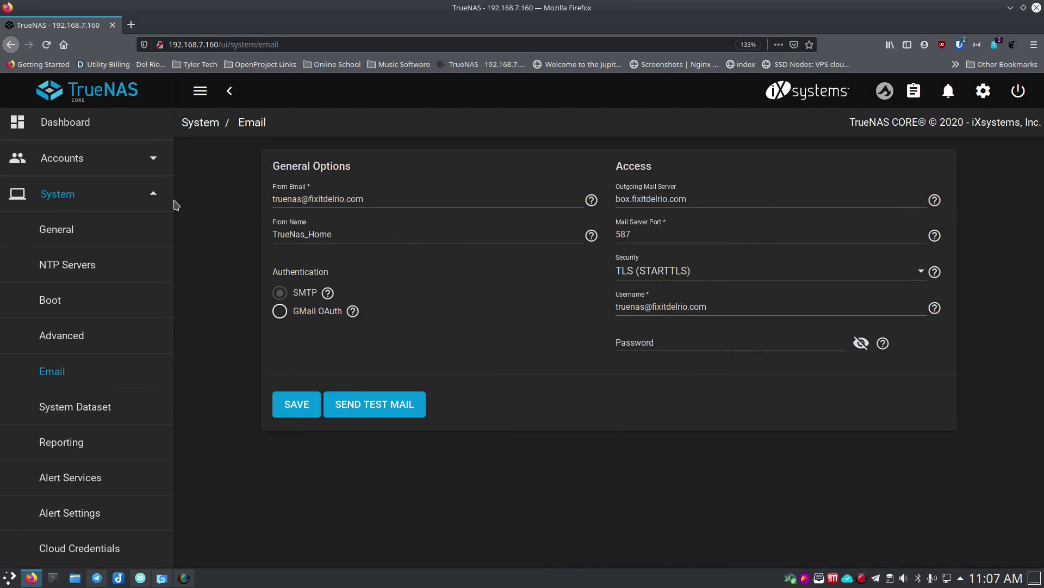
- Open the Pool Manager for creating a new storage pool and view its available disks
left_click(100, 199)
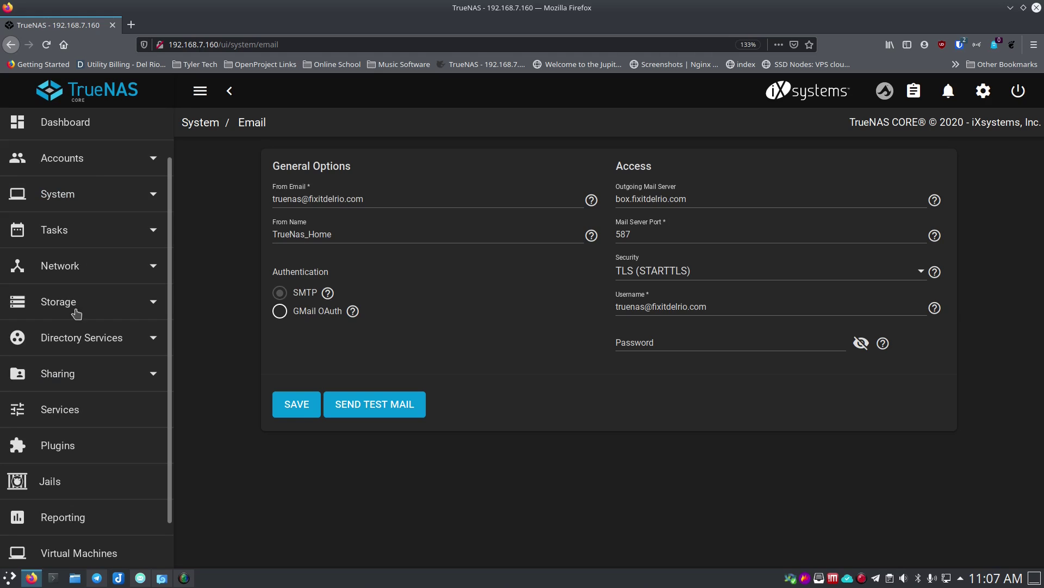
left_click(75, 305)
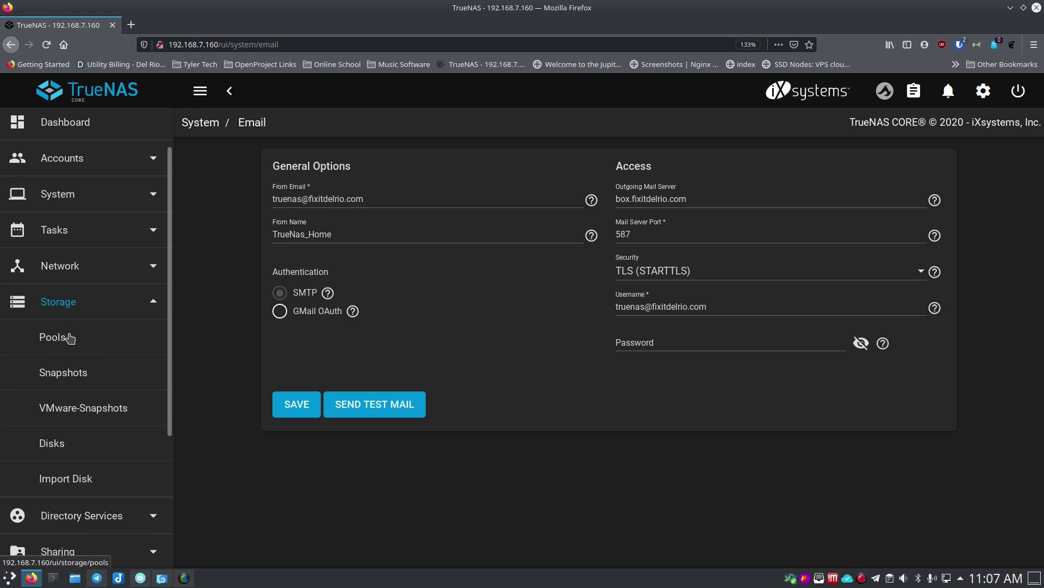
left_click(57, 332)
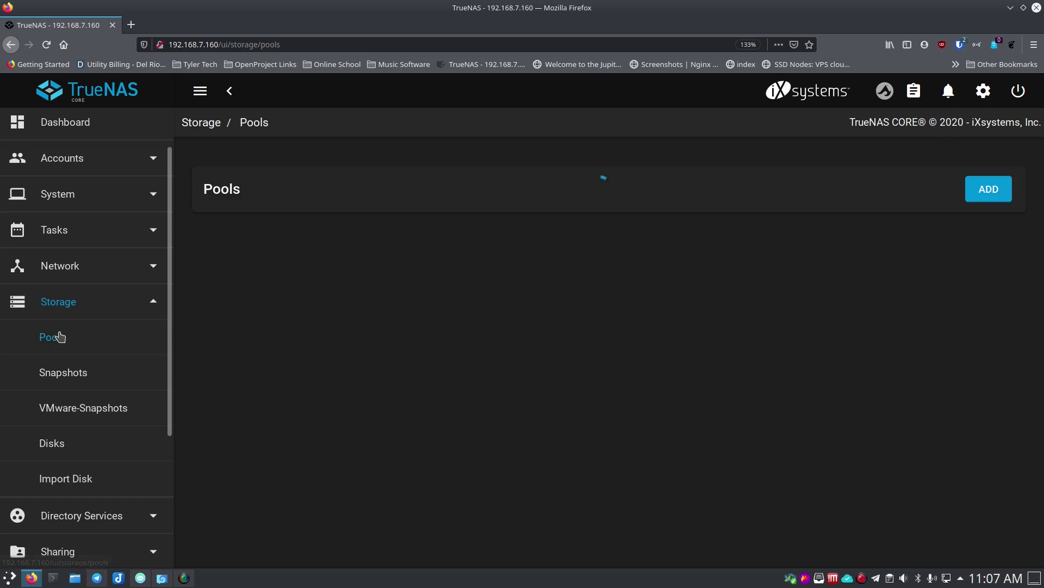
left_click(975, 190)
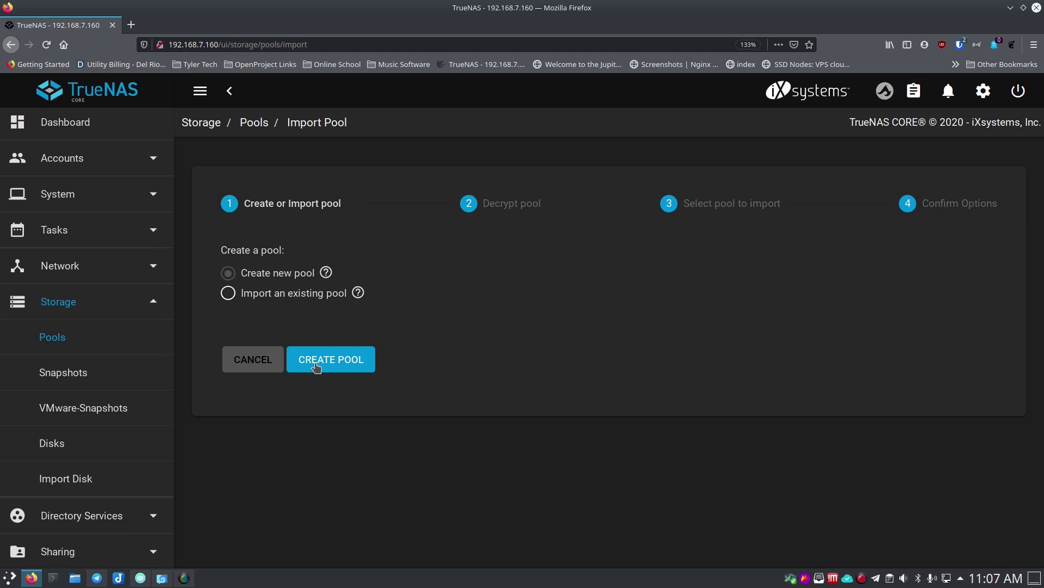
left_click(317, 366)
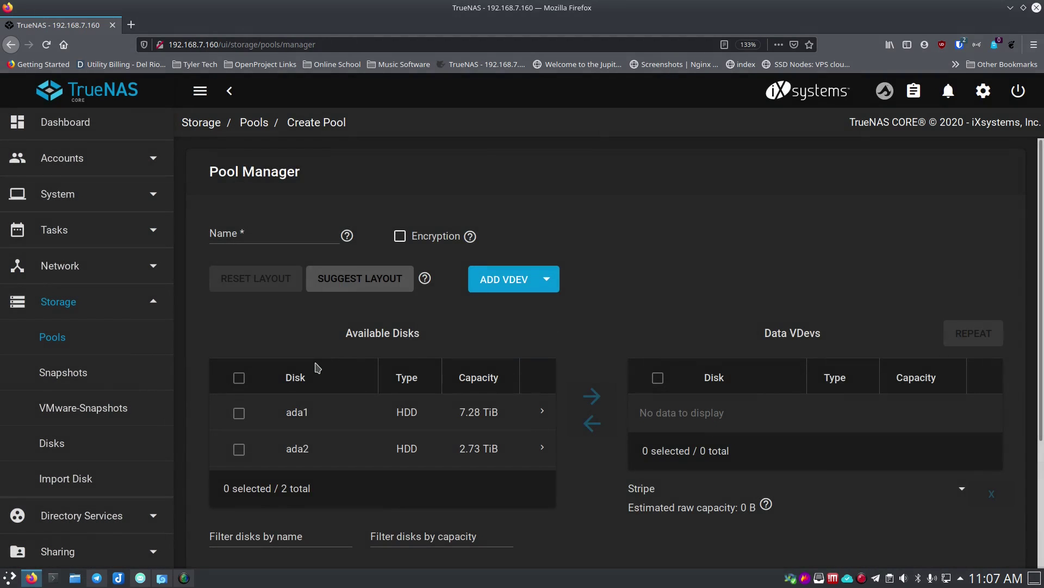
scroll(324, 353, "down", 3)
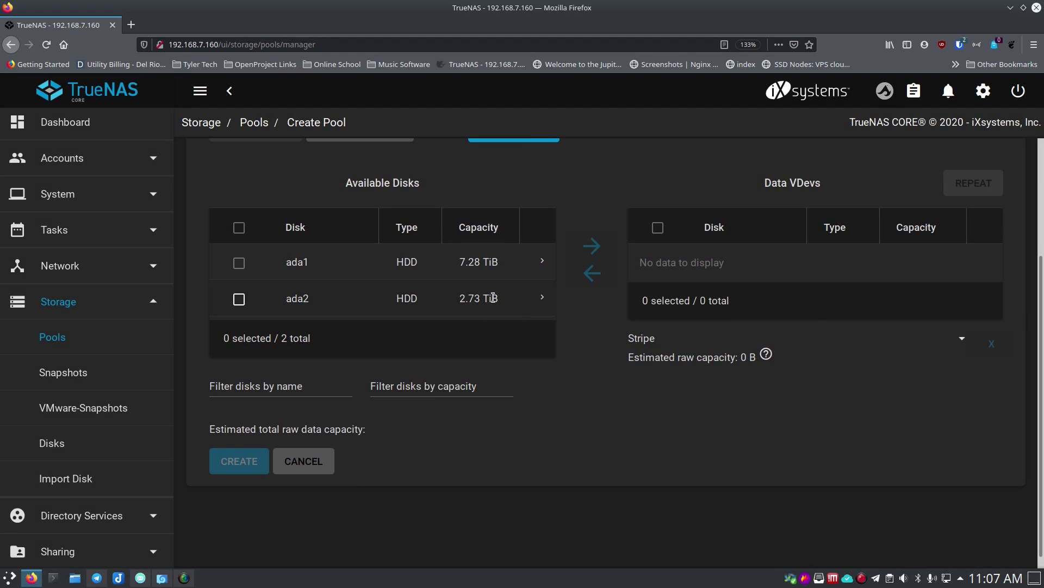
scroll(478, 299, "up", 1)
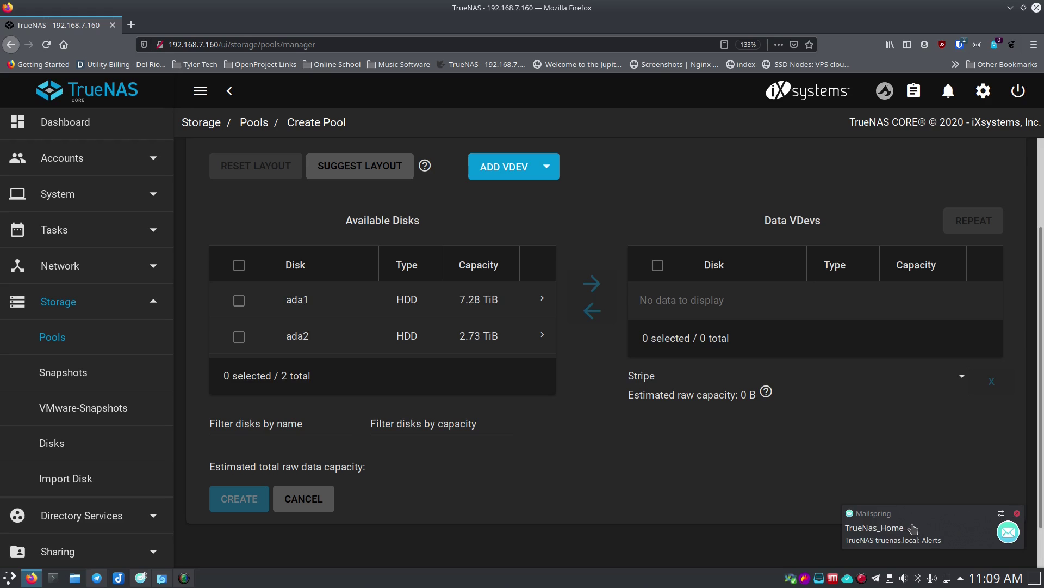
- Read the newly arrived TrueNAS alert e-mail in Mailspring and return to the Pool Manager in Firefox
left_click(914, 528)
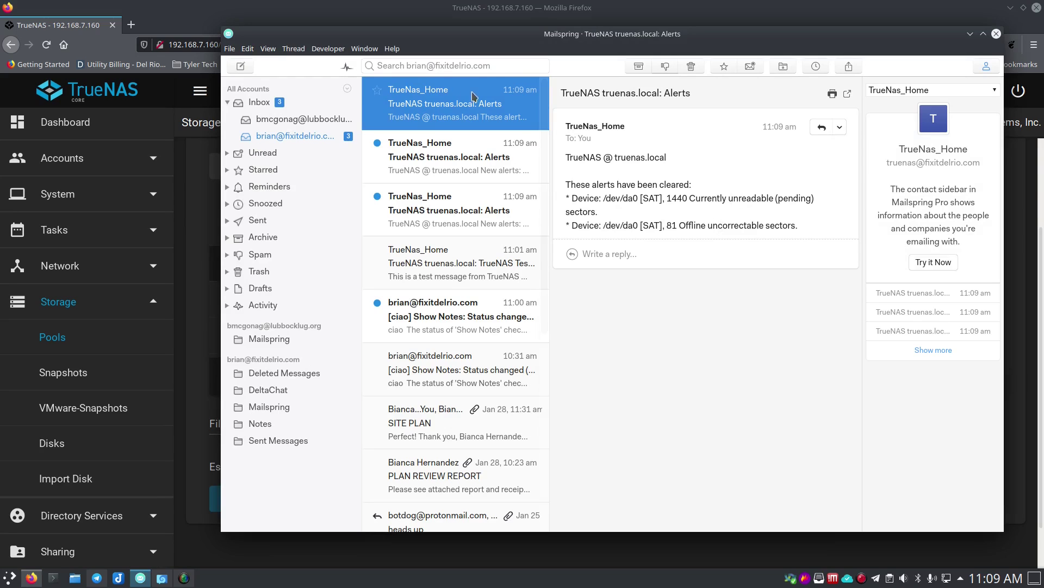
left_click(220, 16)
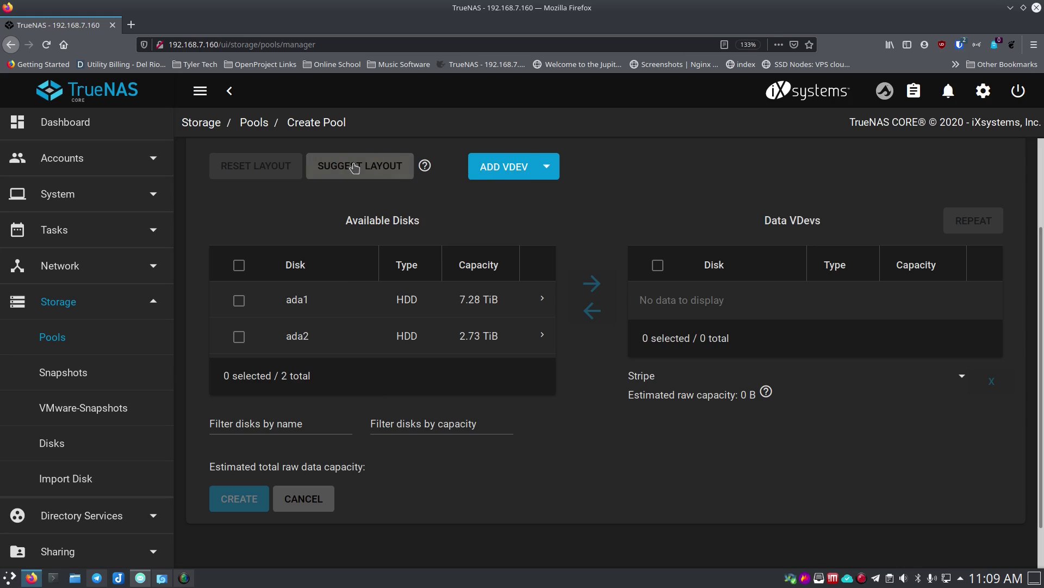
- Reload the Pool Manager page to refresh the list of available disks
left_click(46, 46)
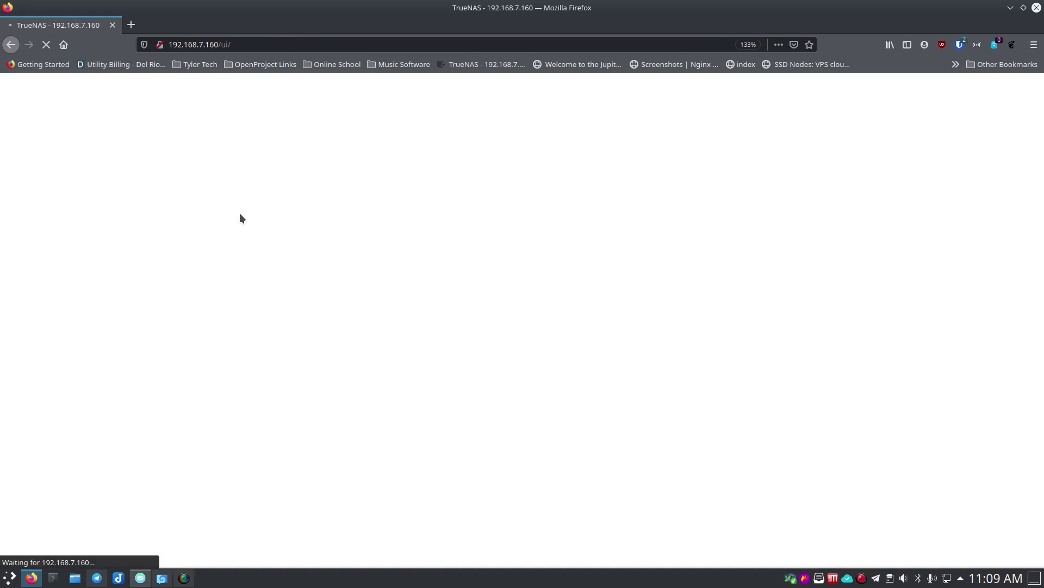
left_click(512, 421)
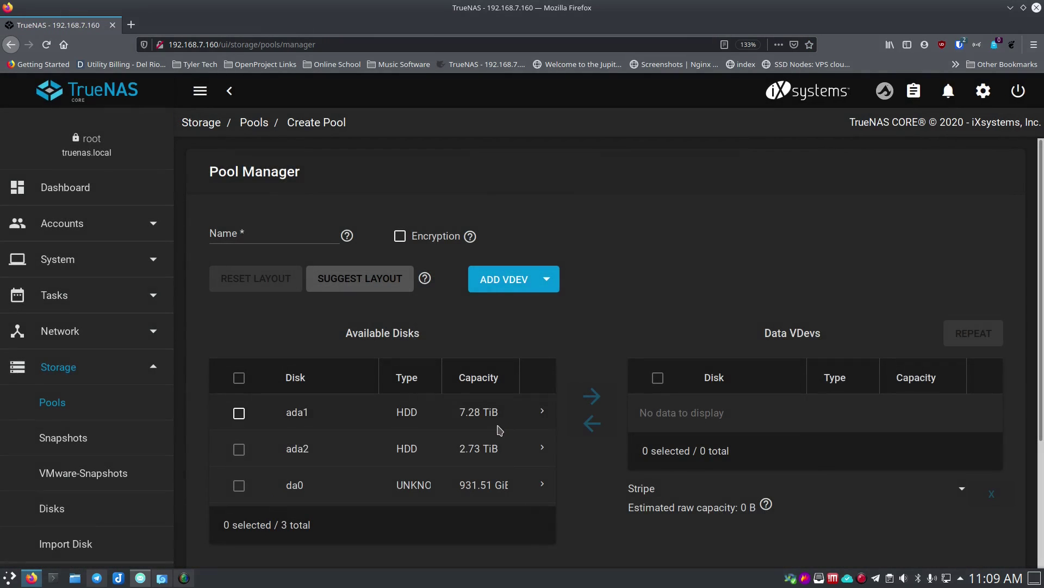
scroll(318, 309, "down", 3)
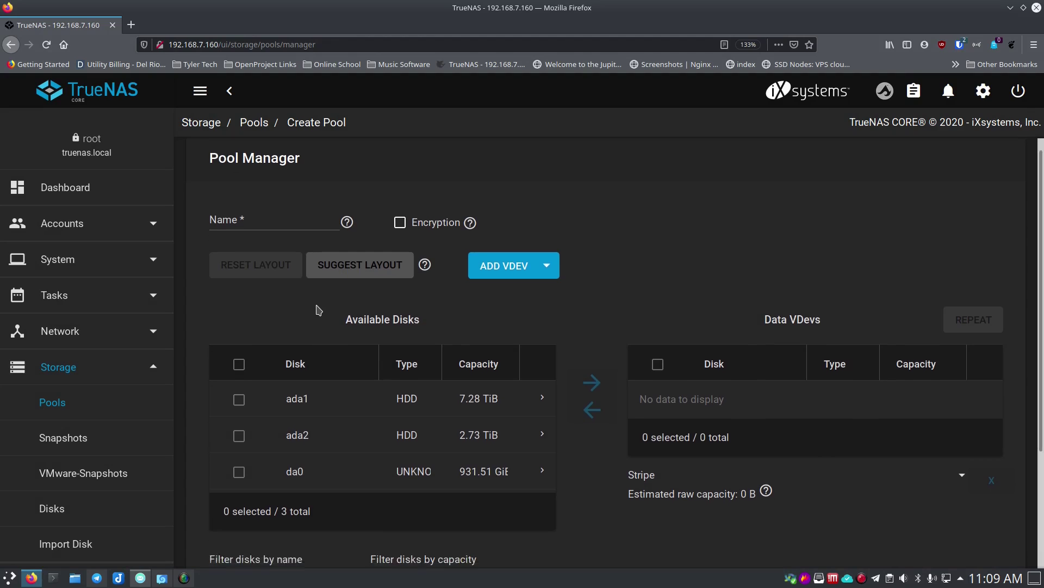
scroll(319, 310, "down", 2)
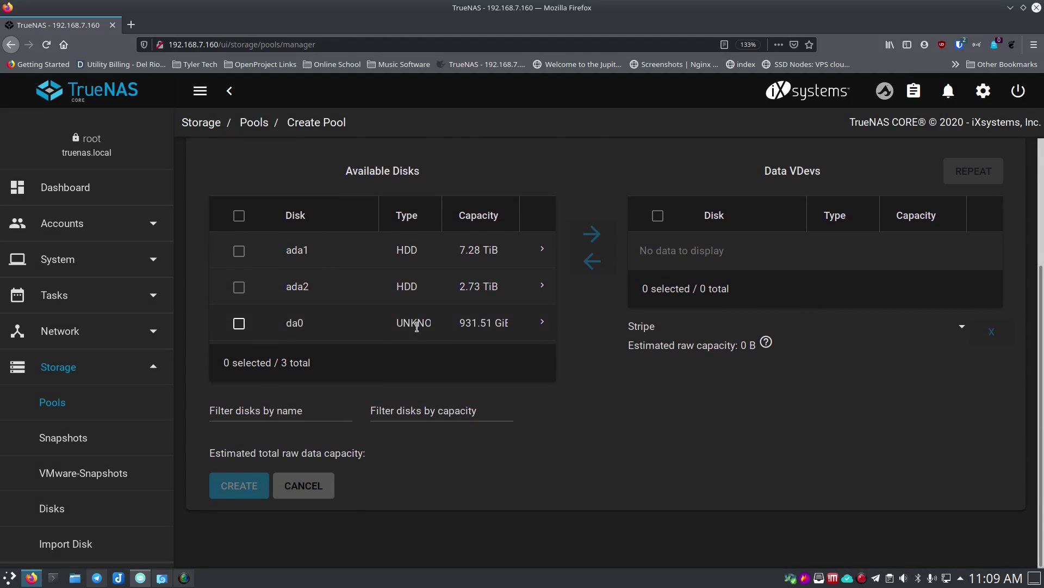
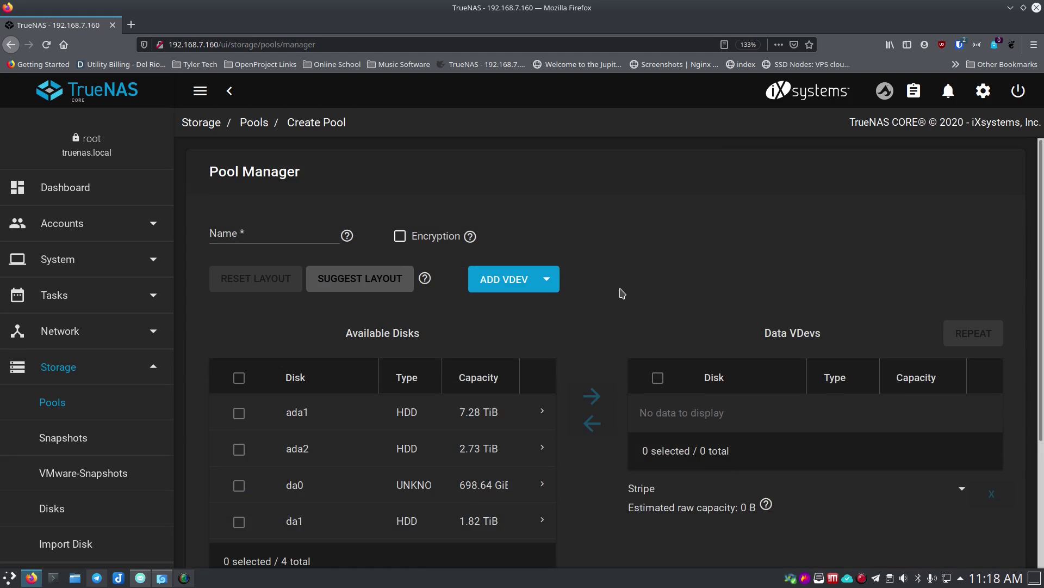
- Examine the names, types and capacities of the available disks in the Pool Manager
scroll(622, 294, "down", 2)
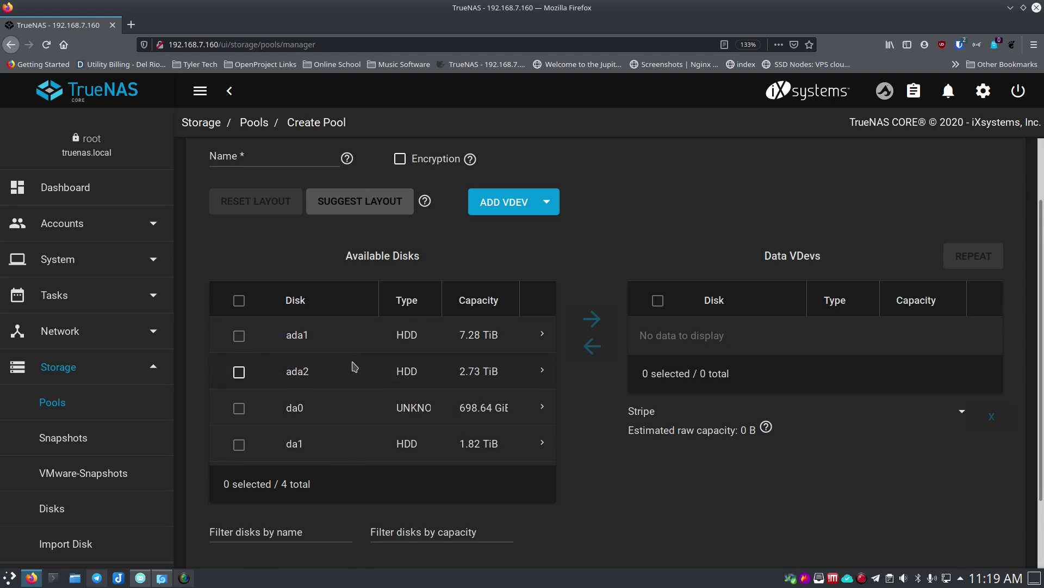
scroll(355, 366, "down", 1)
scroll(354, 366, "down", 1)
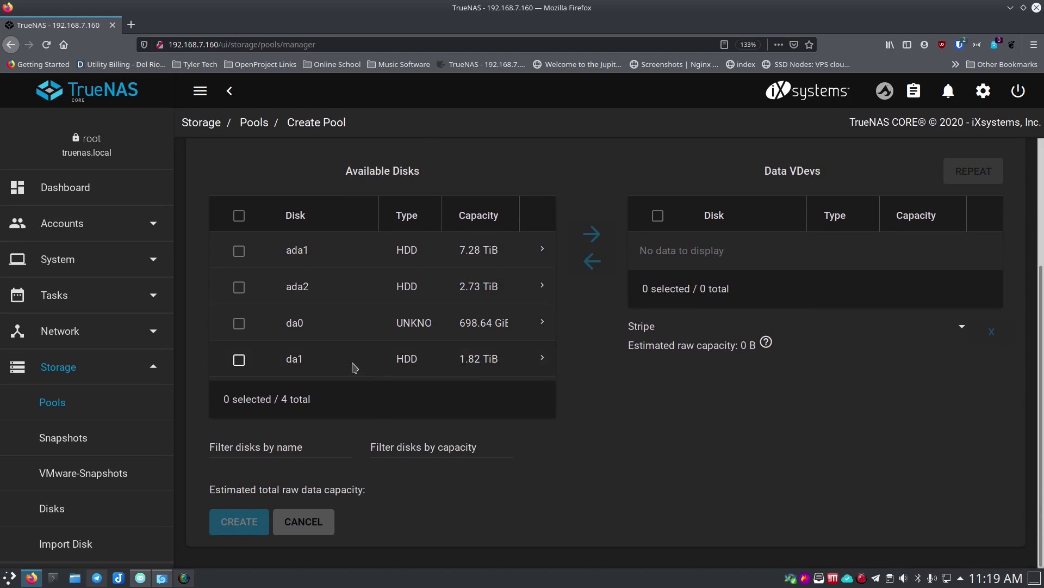
scroll(354, 366, "up", 2)
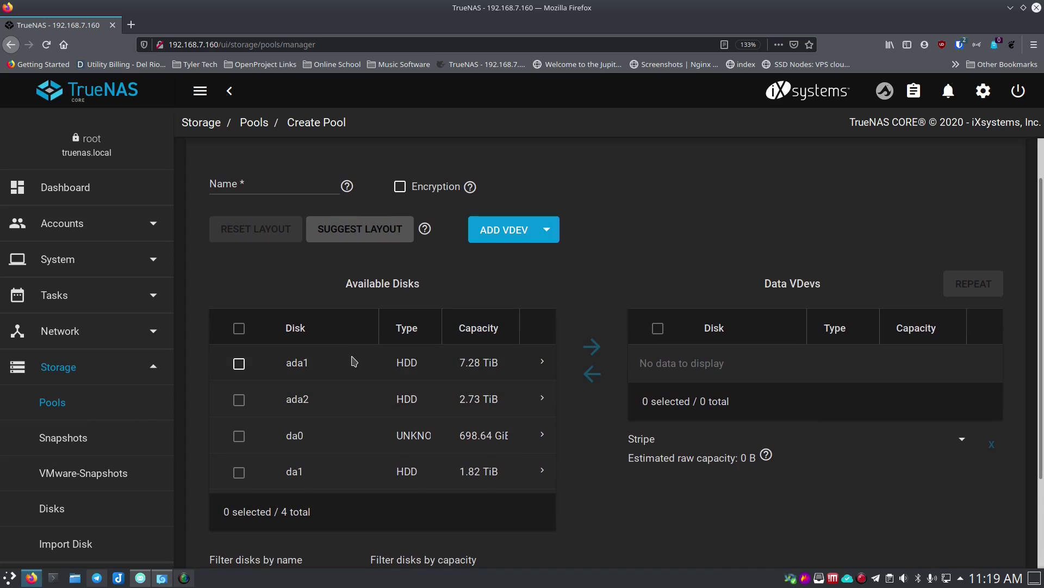
scroll(722, 482, "down", 1)
scroll(722, 482, "up", 1)
scroll(721, 482, "down", 2)
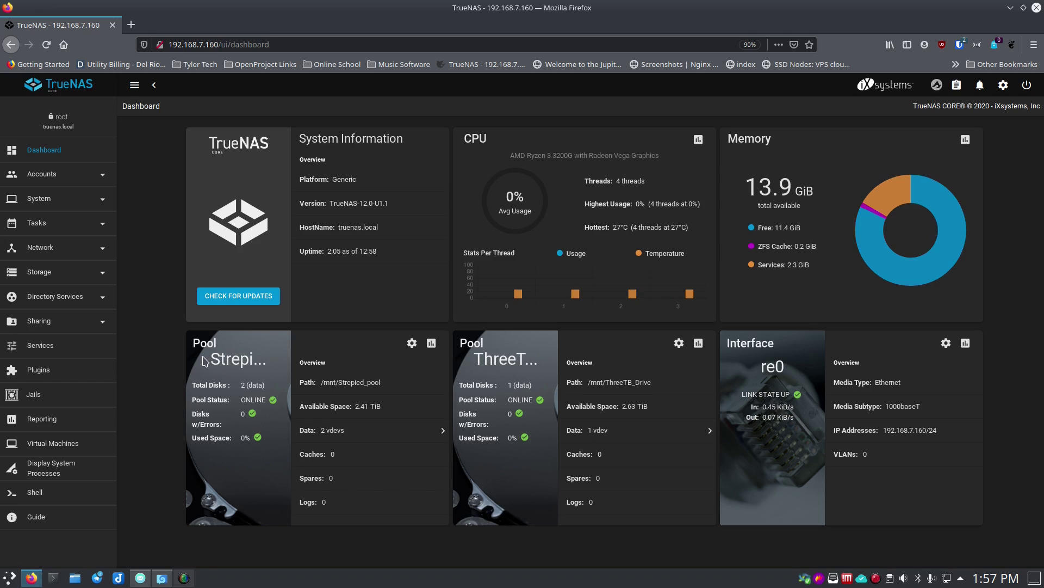
- Open the list of storage pools and enlarge the page to 120%
left_click(63, 276)
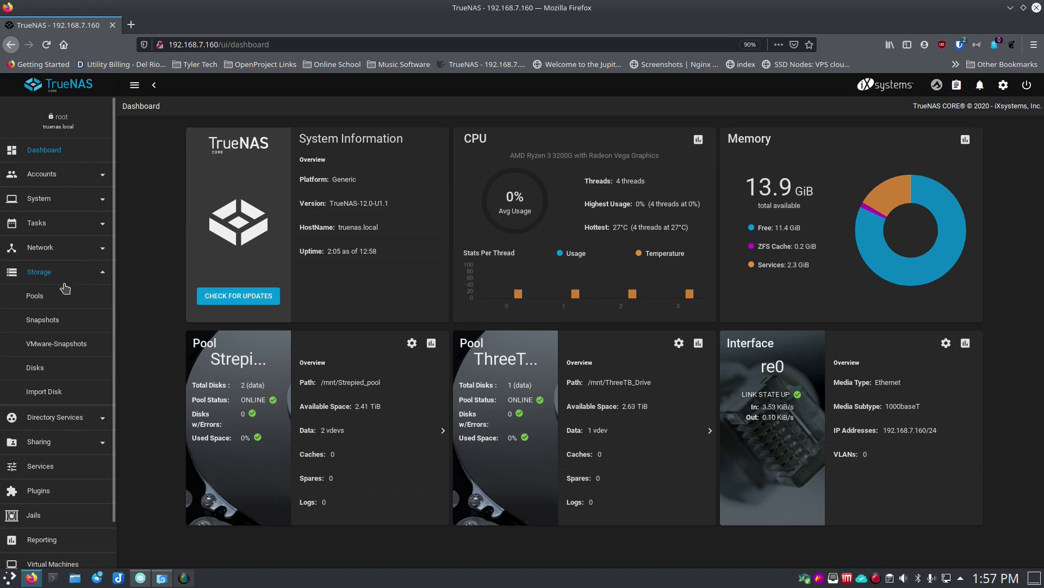
left_click(57, 300)
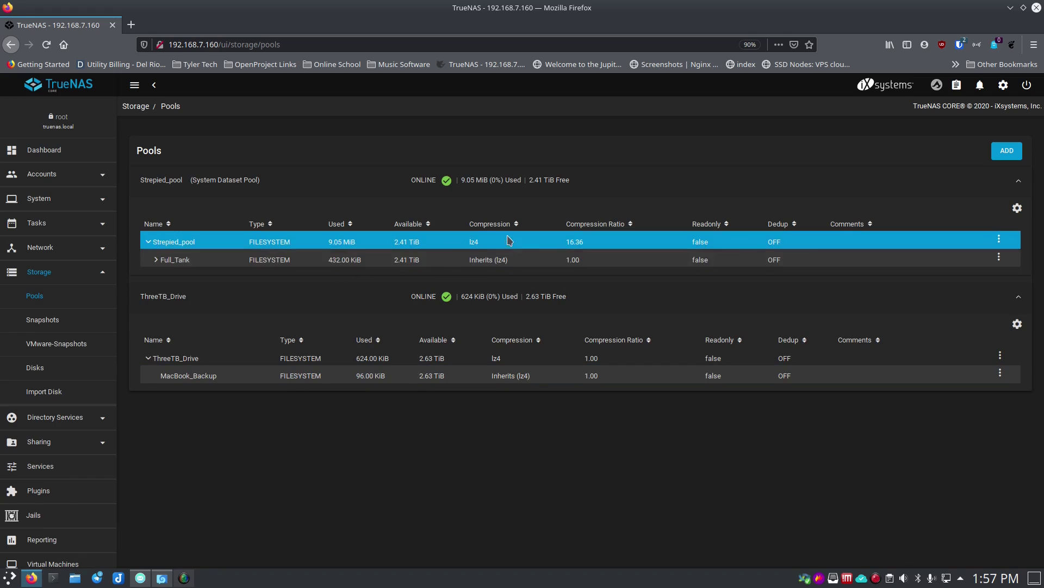
key("ctrl+plus")
key("ctrl+plus")
key("ctrl+plus")
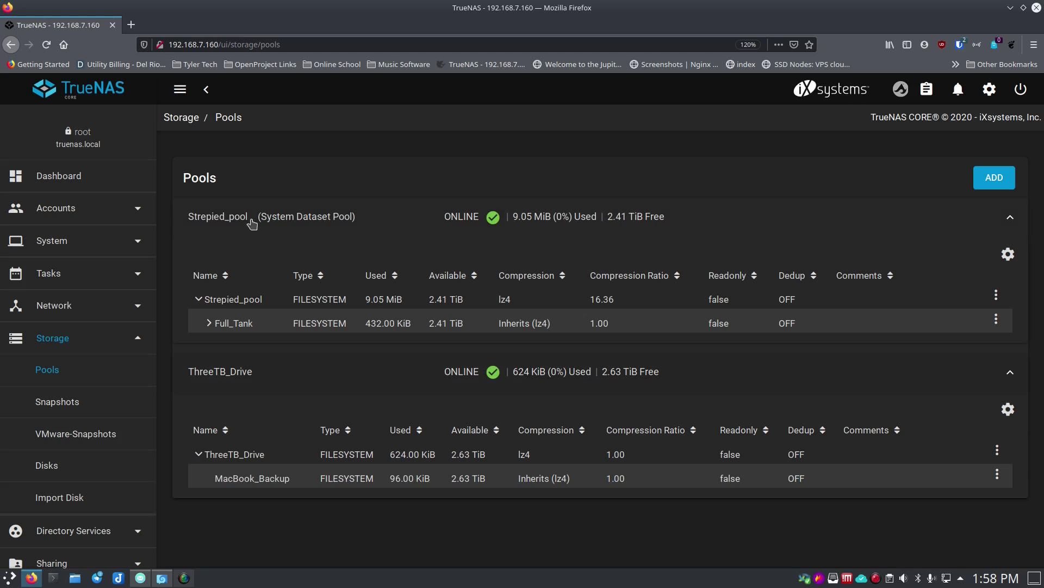
- Expand the Full_Tank dataset in Strepied_pool to view its child backup datasets, and collapse it again
left_click(208, 324)
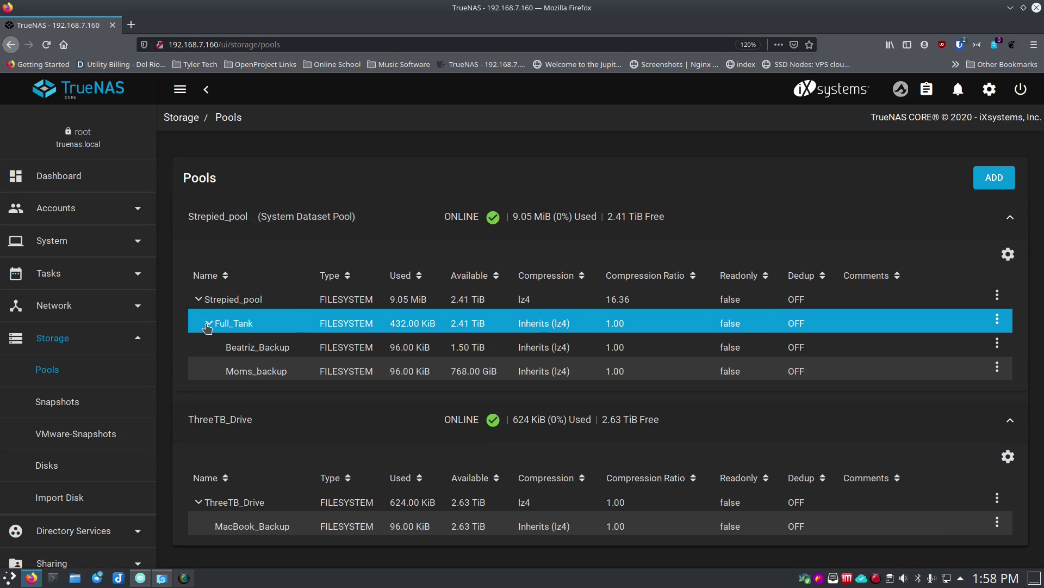
left_click(264, 350)
left_click(263, 369)
left_click(263, 348)
left_click(265, 365)
left_click(211, 330)
left_click(209, 325)
left_click(213, 474)
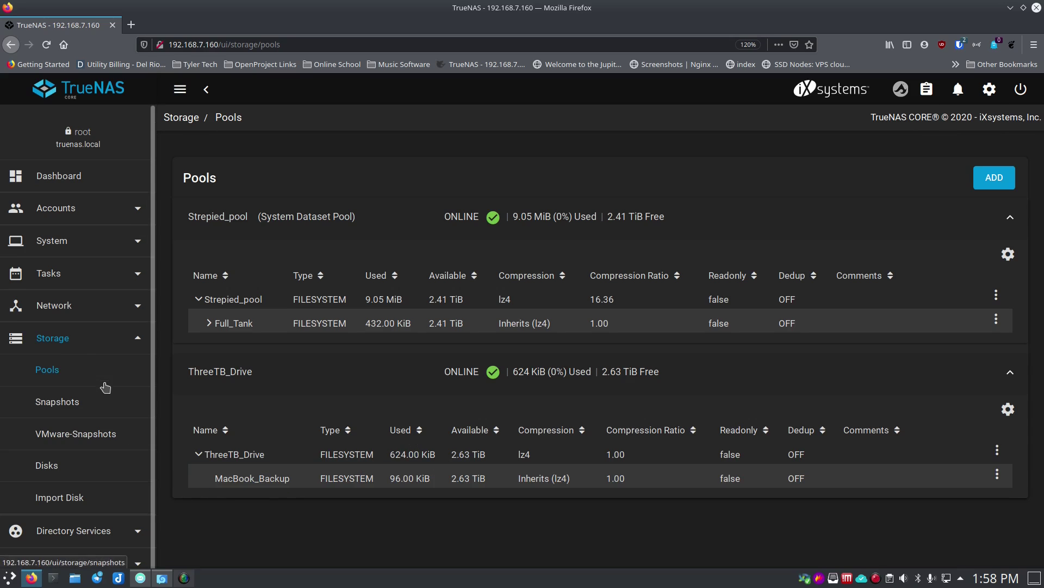
- Open the form for adding a new Windows (SMB) share
left_click(73, 340)
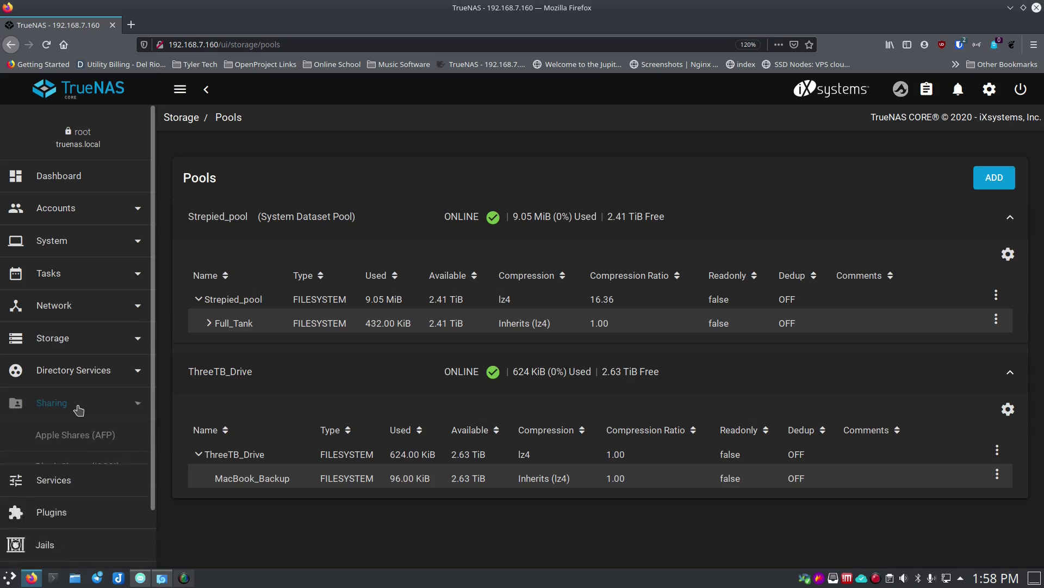
left_click(79, 402)
scroll(79, 408, "down", 3)
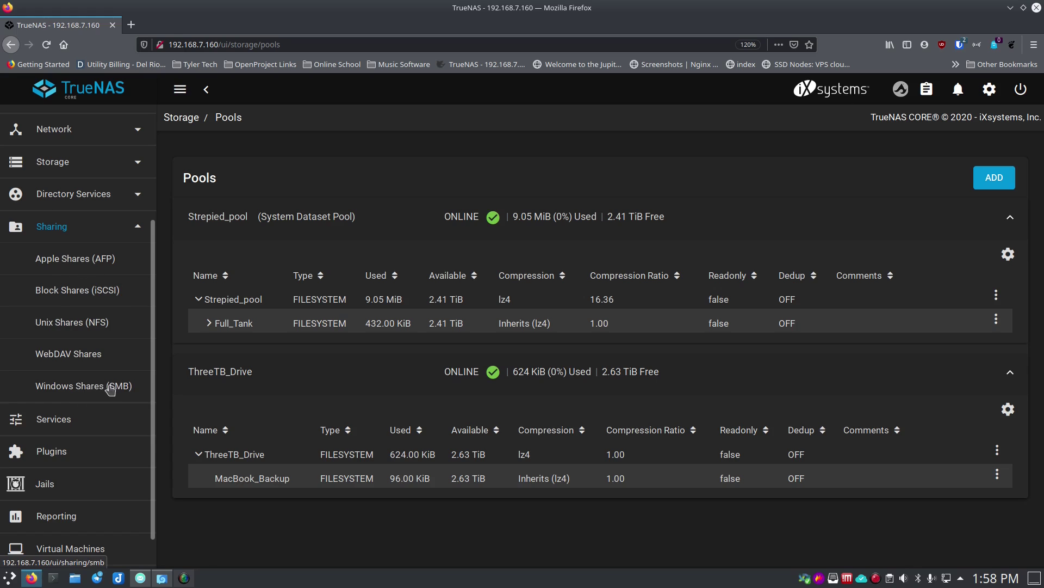
left_click(84, 387)
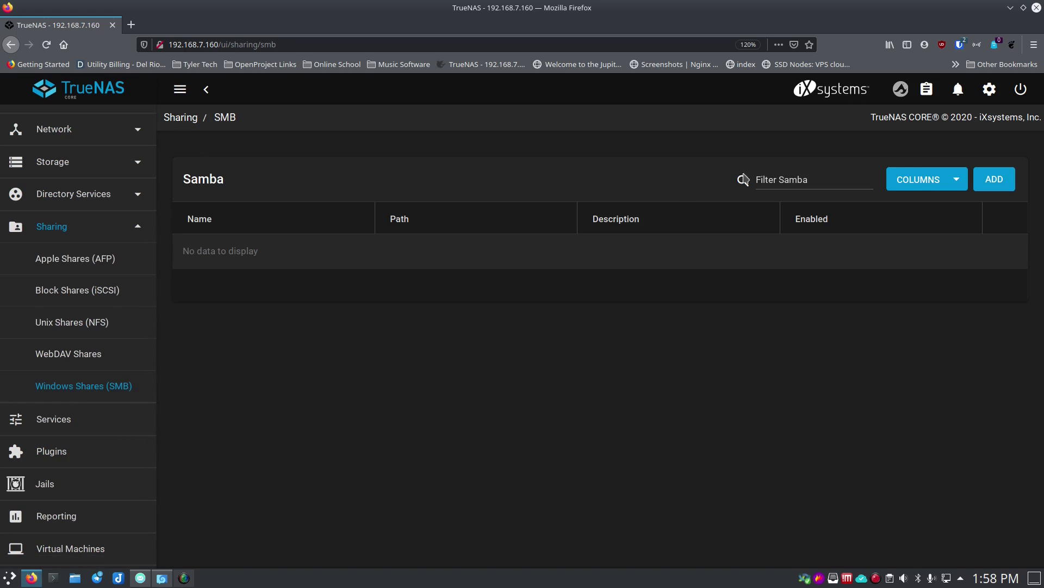
left_click(990, 184)
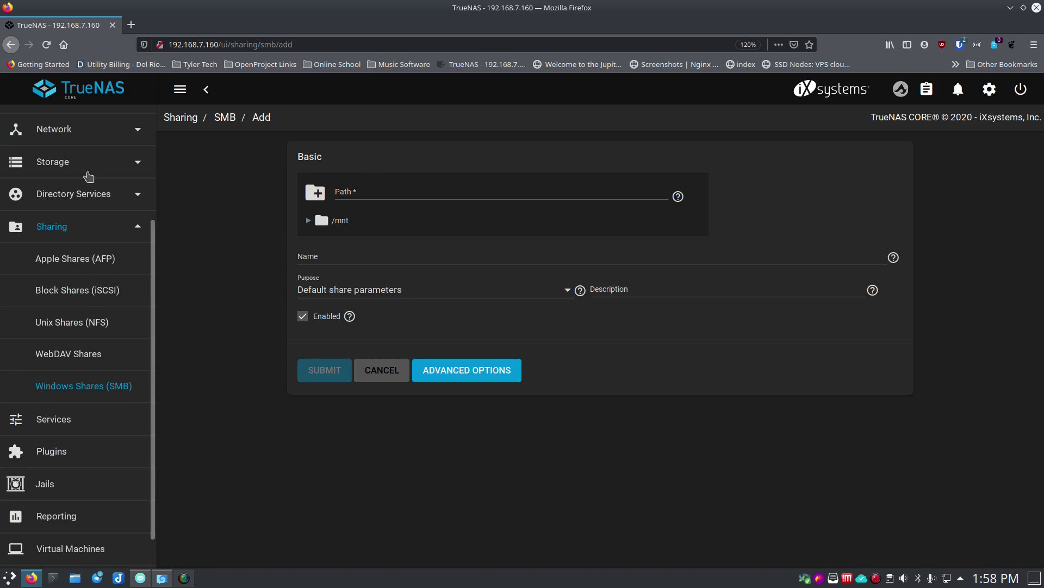
left_click(79, 389)
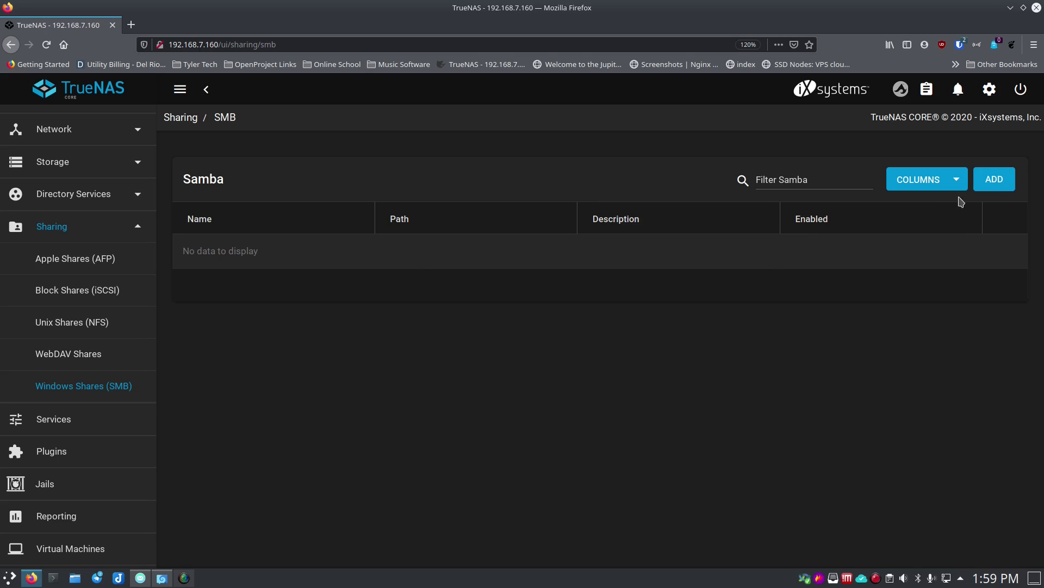
left_click(992, 187)
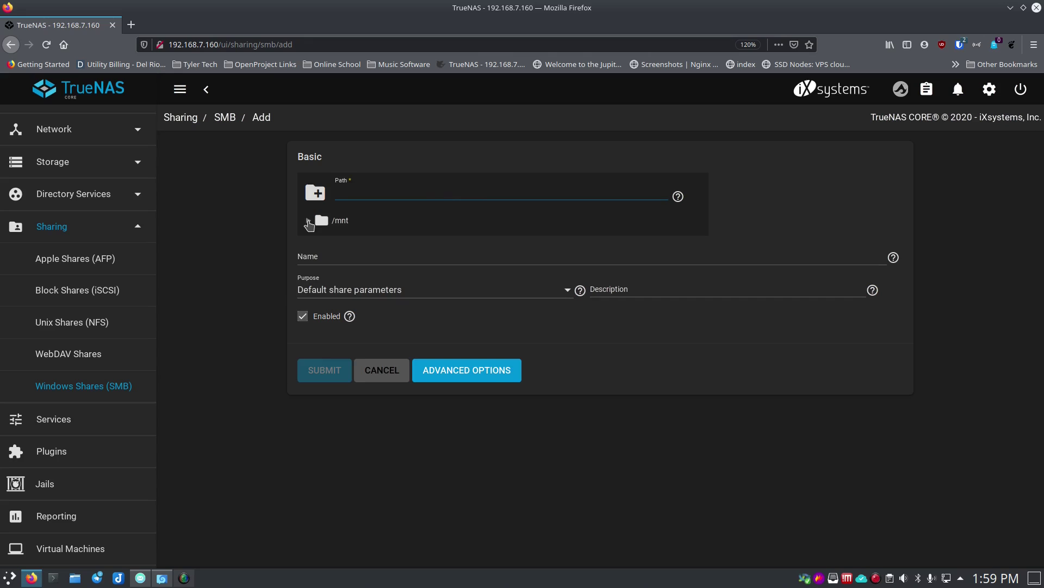
- Set the share's path to /mnt/ThreeTB_Drive/MacBook_Backup
left_click(309, 220)
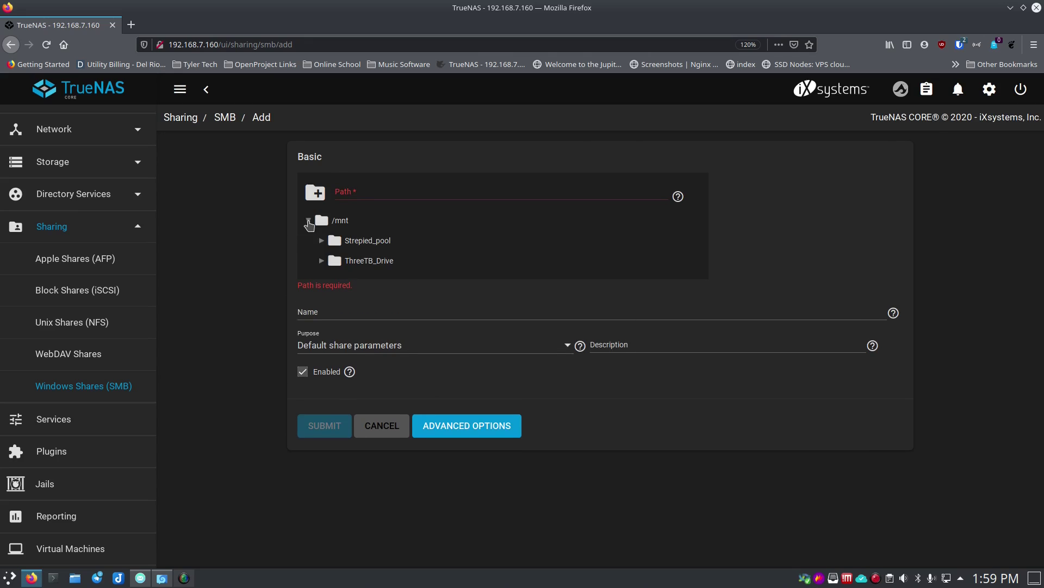
left_click(321, 261)
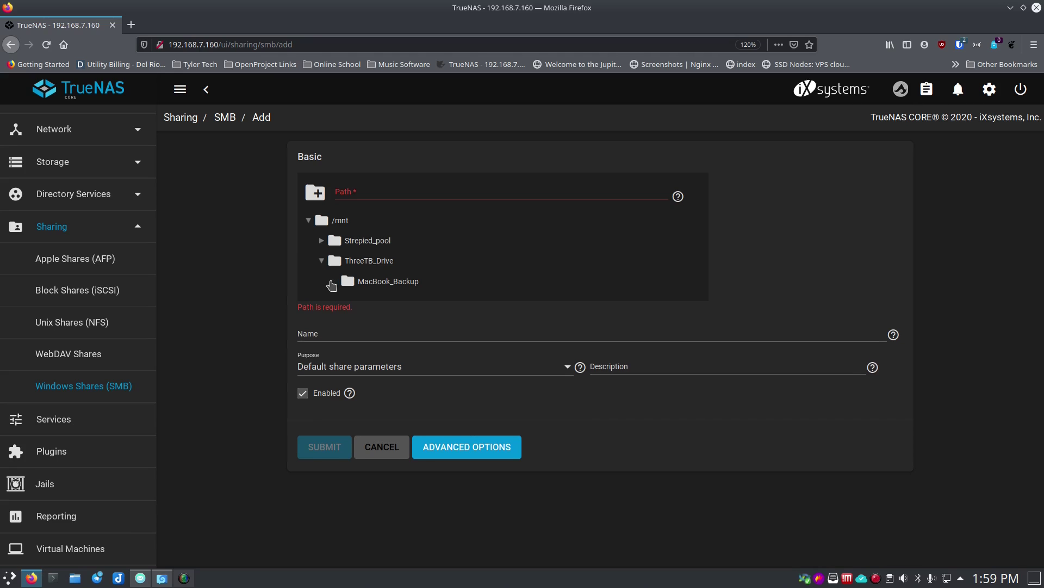
left_click(367, 281)
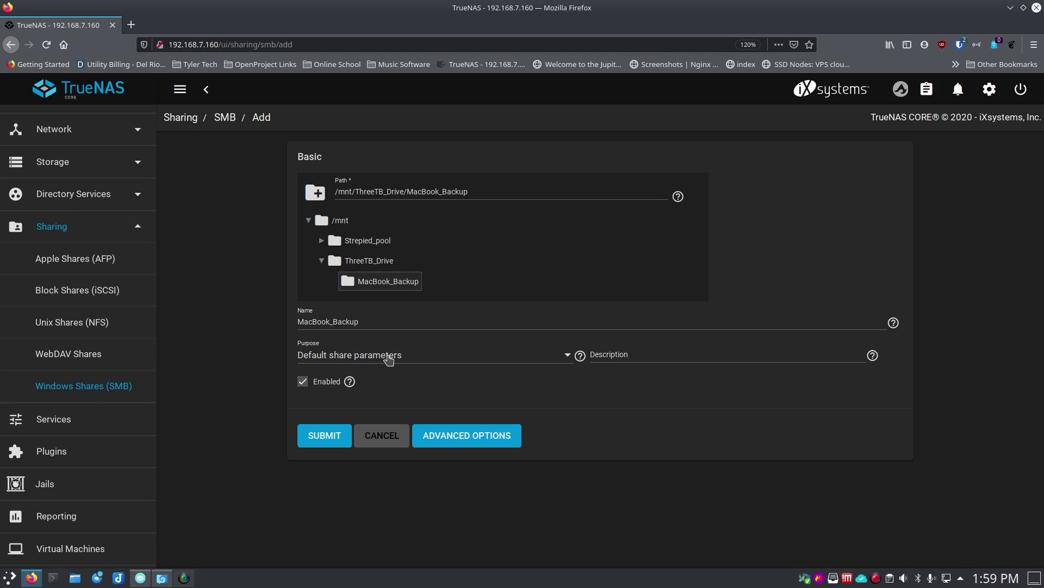
- Set the share's purpose to Multi-user time machine and its description to TM_Backups
left_click(568, 359)
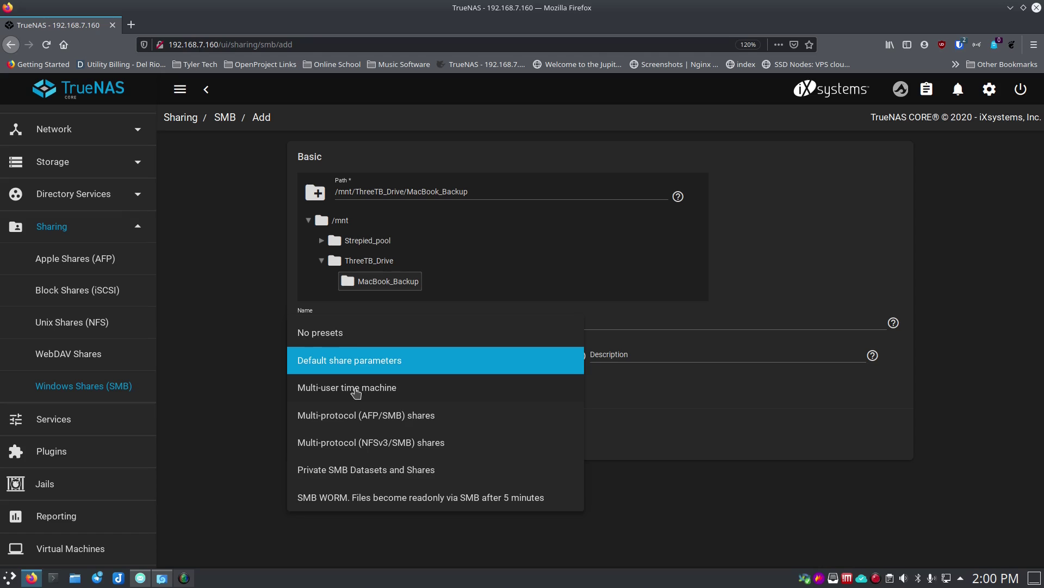
left_click(356, 392)
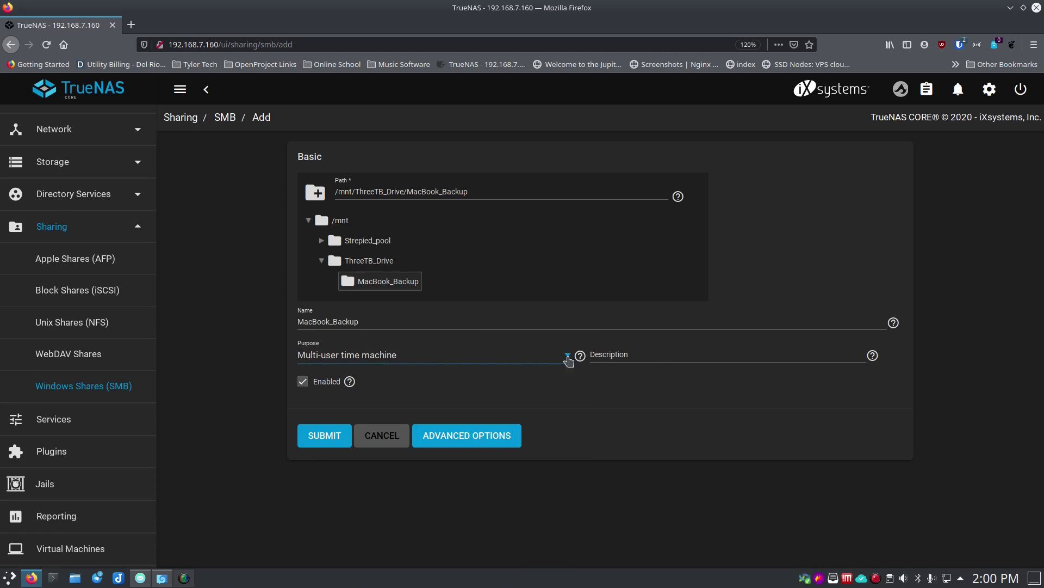
left_click(661, 355)
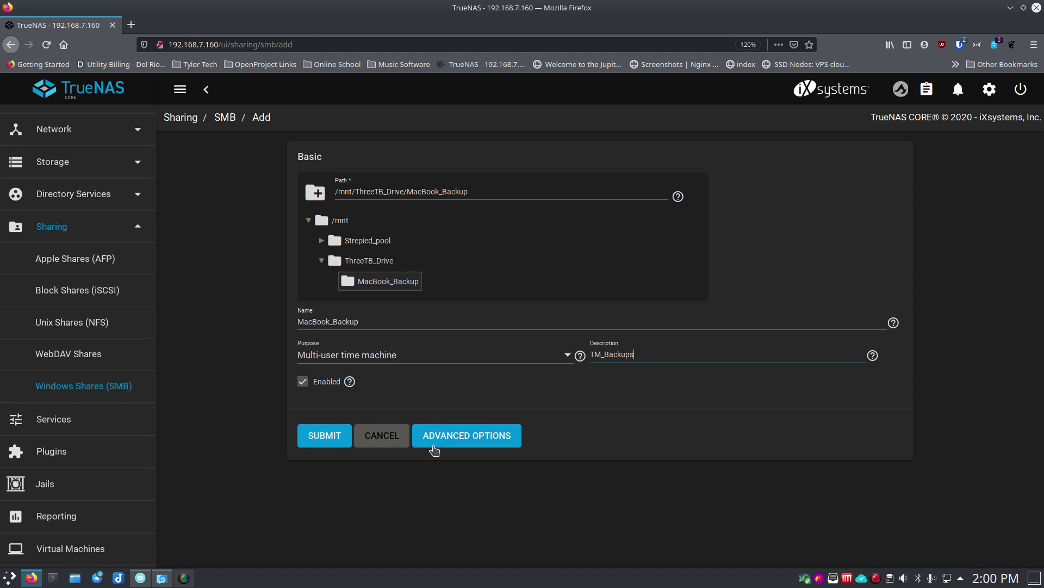
- Review the share's advanced access and other options, including the help for Enable ACL and Enable FSRVP, and return to the basic options
left_click(454, 442)
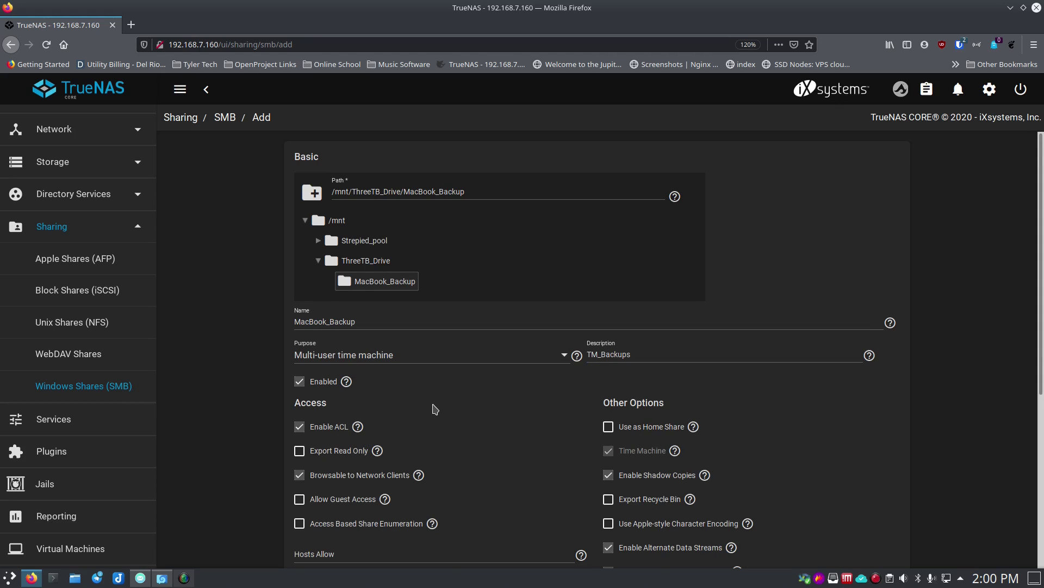
scroll(435, 410, "down", 2)
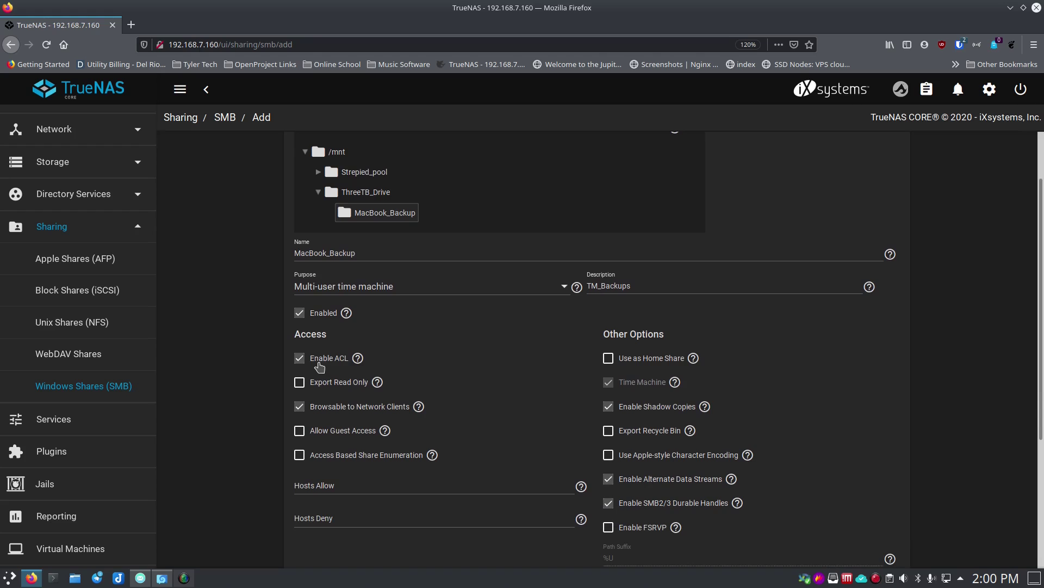
mouse_move(357, 359)
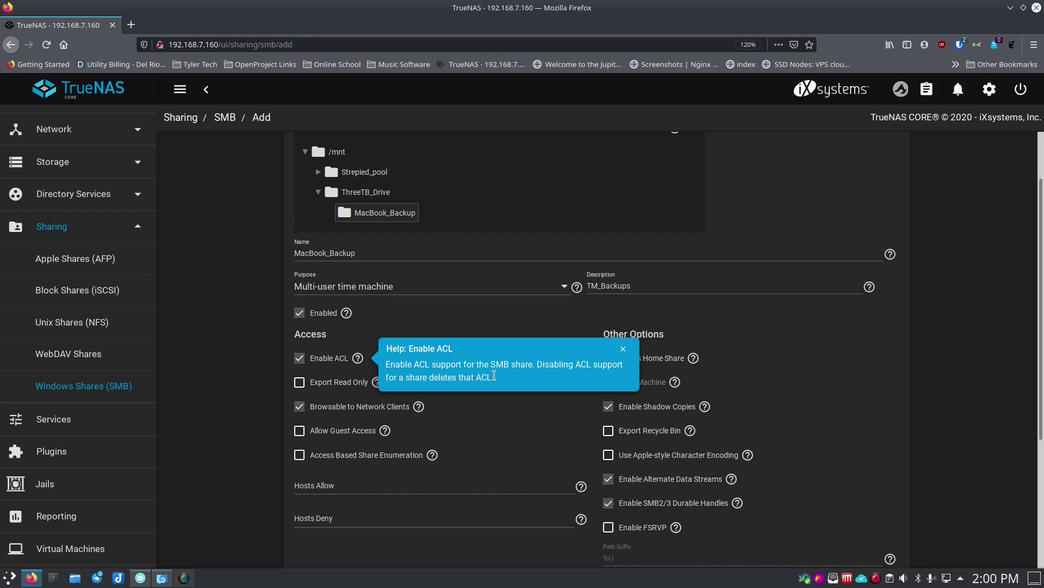
left_click(623, 349)
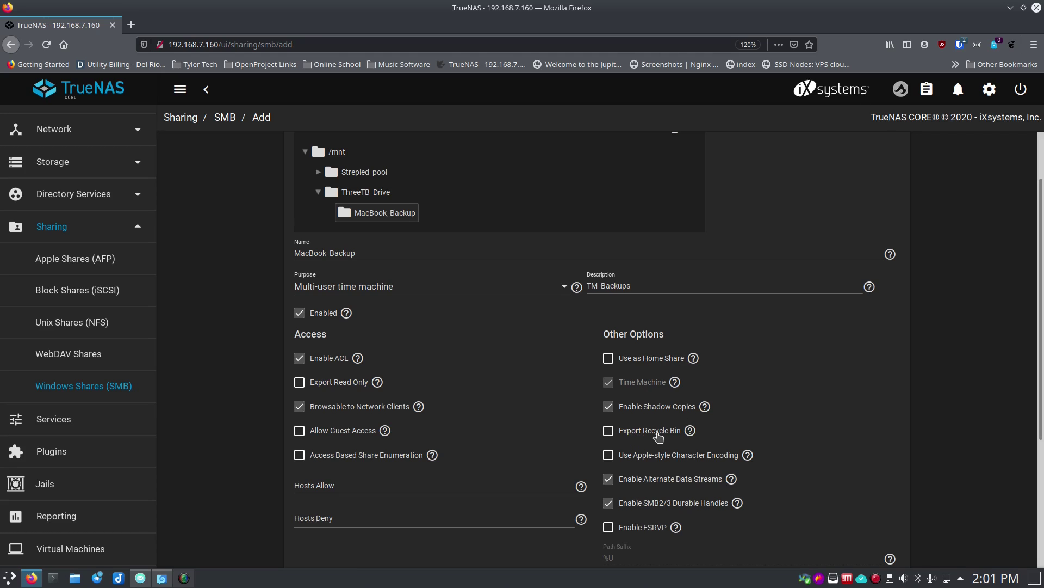
scroll(657, 433, "down", 2)
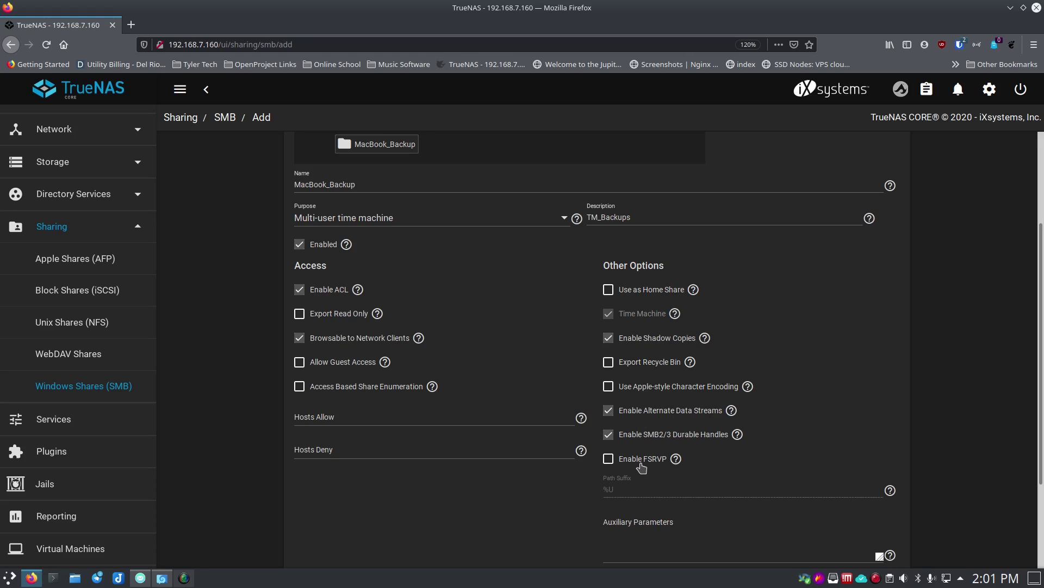
mouse_move(678, 462)
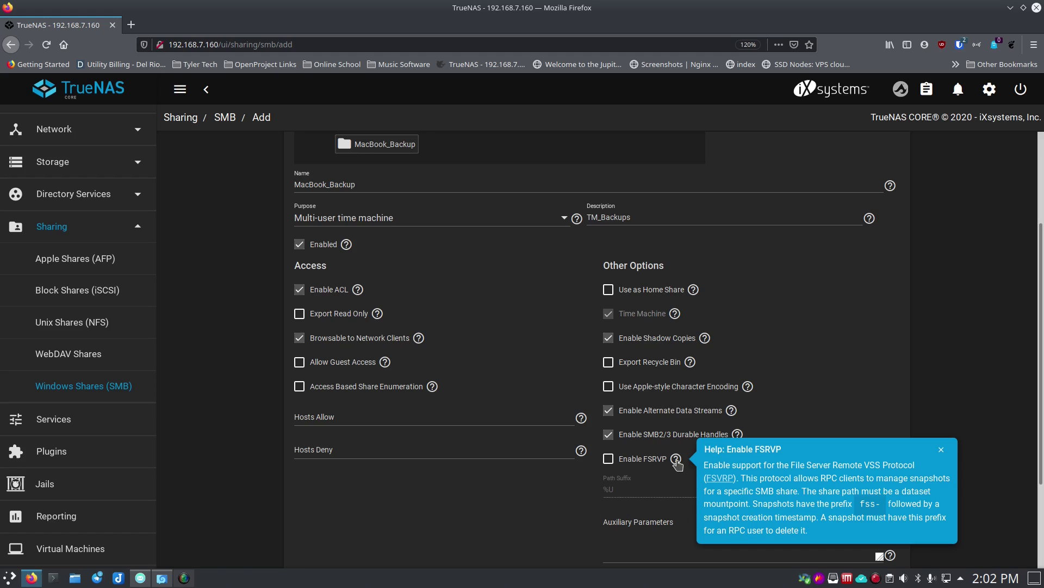
scroll(666, 496, "down", 3)
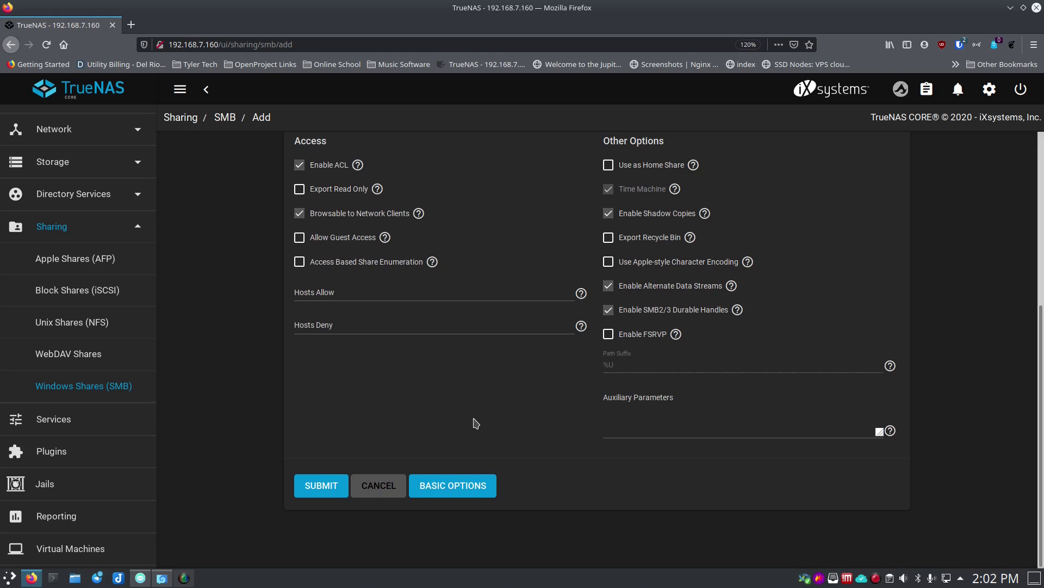
scroll(476, 424, "up", 6)
scroll(415, 395, "down", 6)
left_click(449, 486)
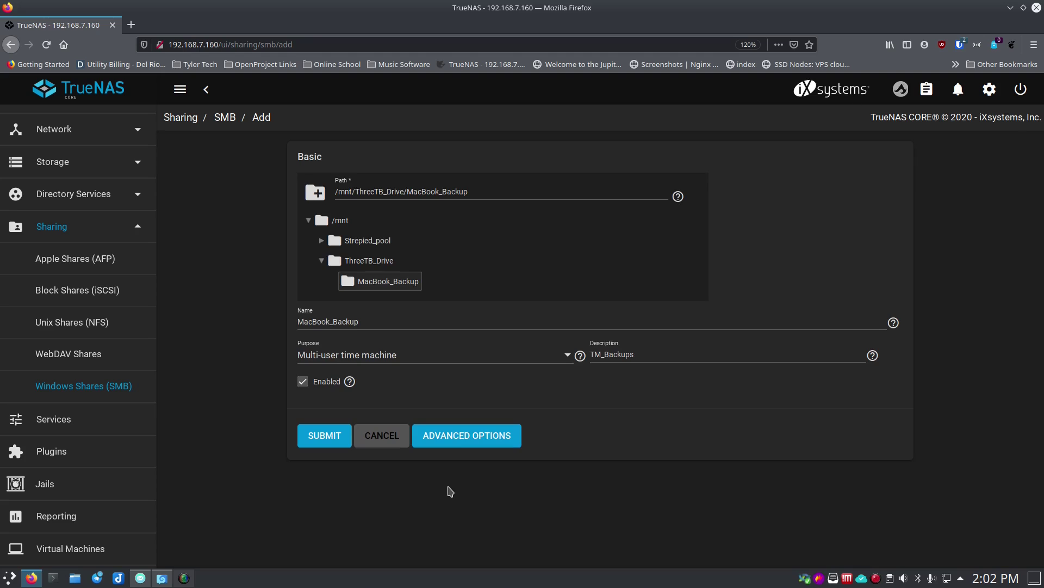
- Submit the new SMB share, restarting the SMB service and enabling it to start automatically
left_click(327, 436)
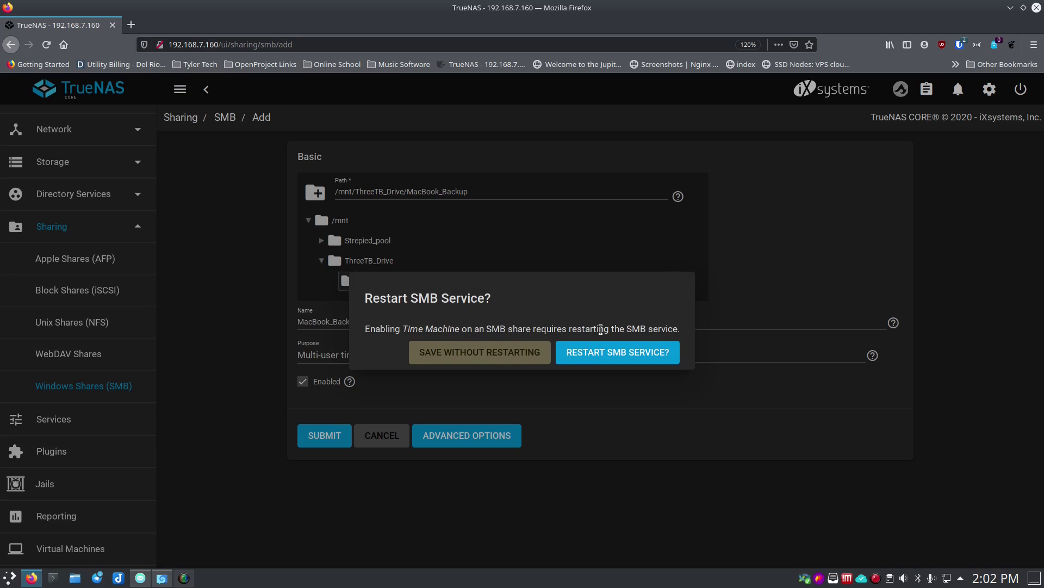
left_click(613, 356)
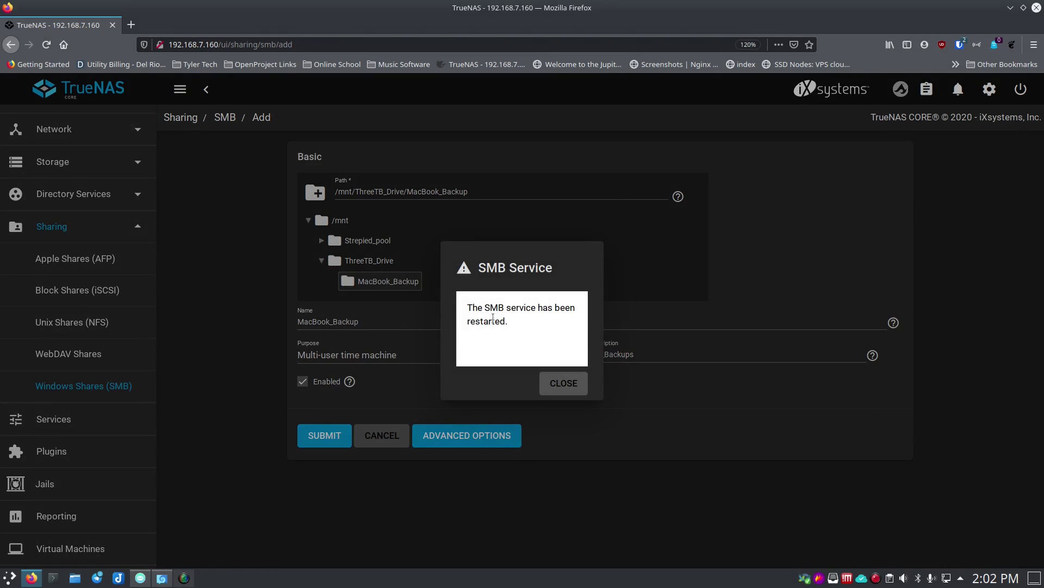
left_click(549, 383)
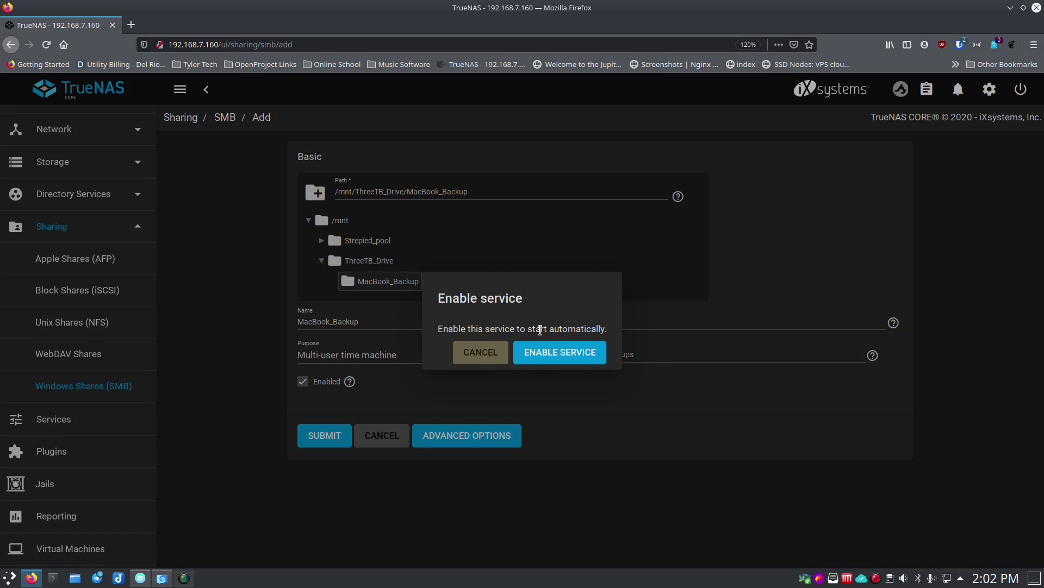
left_click(561, 359)
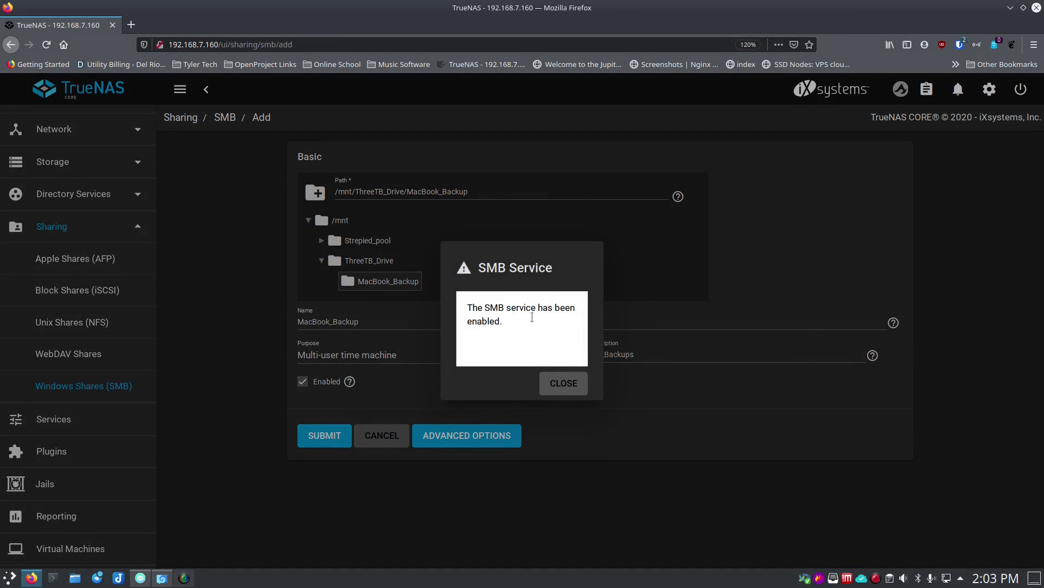
left_click(561, 384)
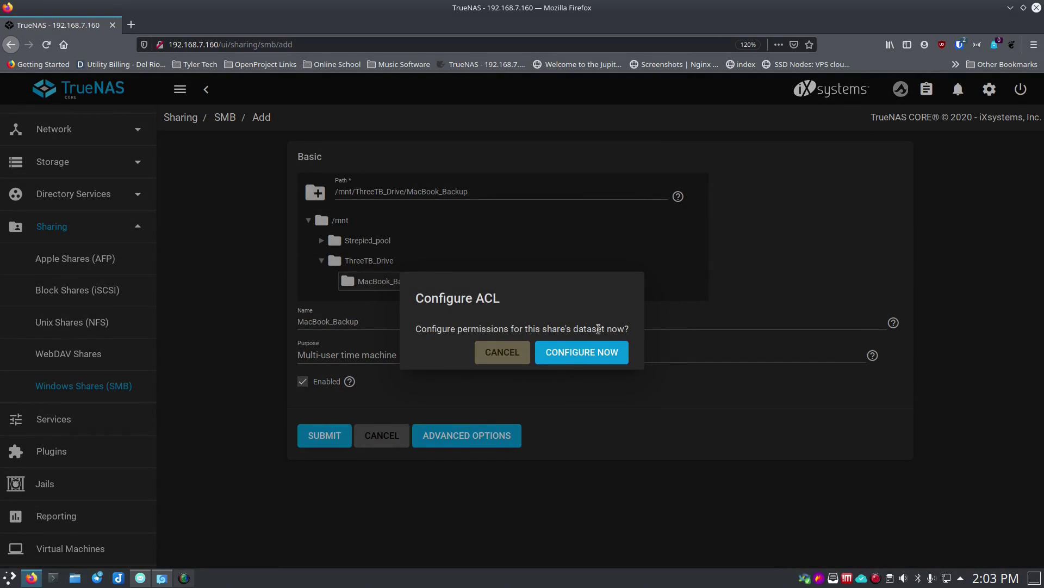
- Configure permissions for the share's dataset using the HOME preset ACL
left_click(591, 357)
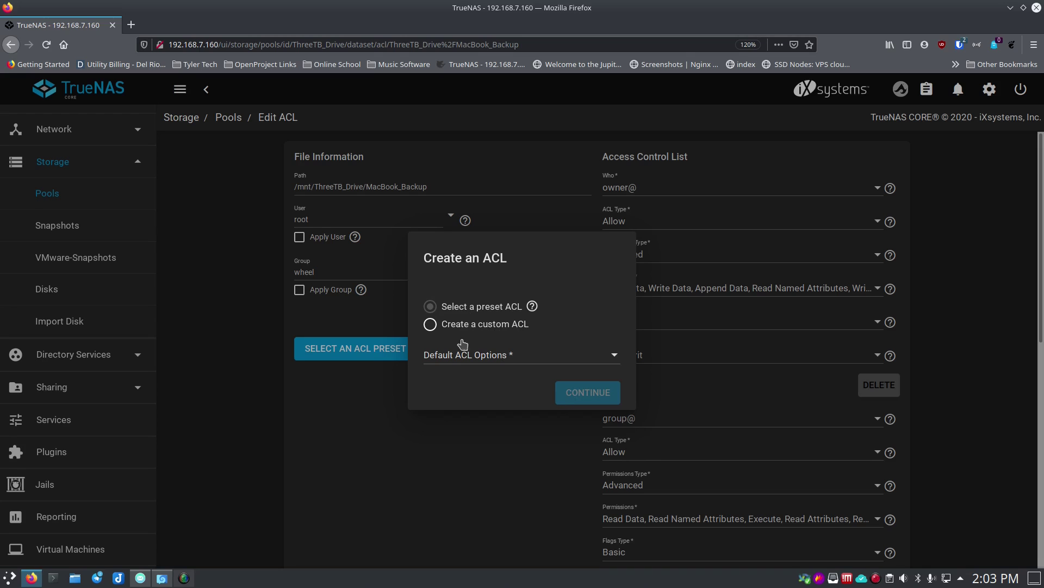
left_click(469, 359)
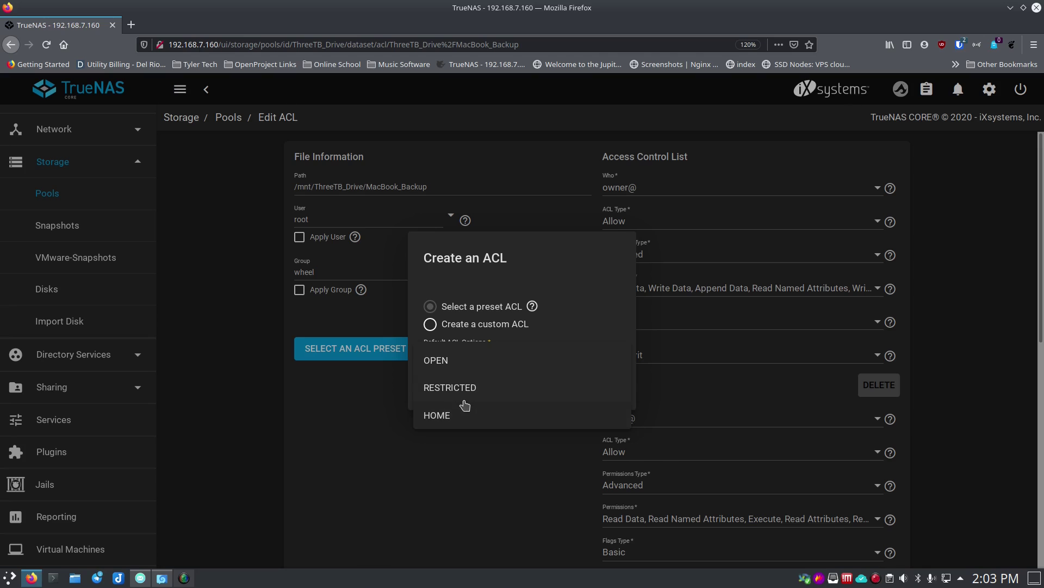
left_click(458, 417)
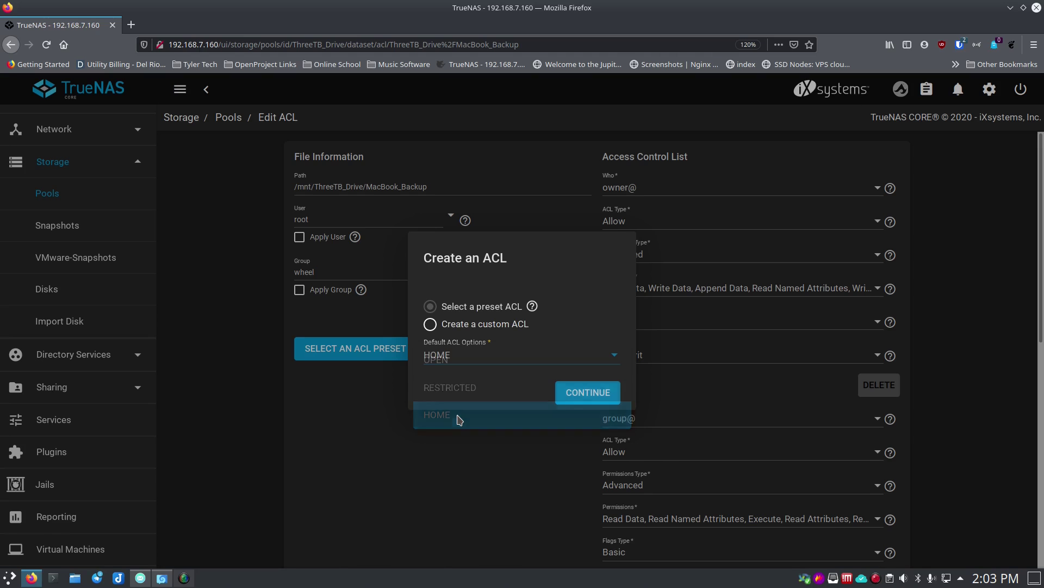
left_click(571, 394)
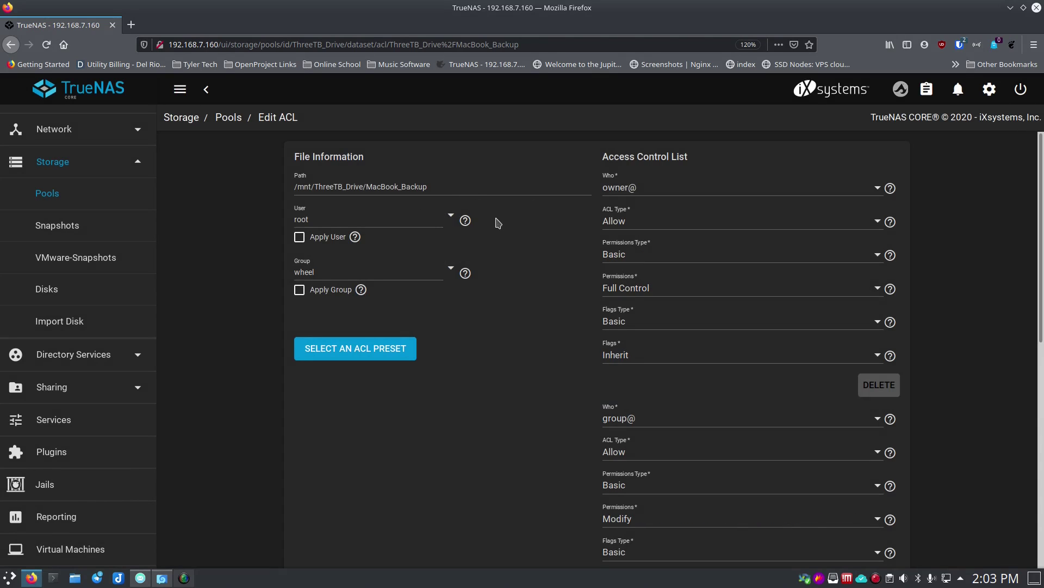
- Set the dataset's user to the personal account listed right after ntpd, and its group to the one of the same name
left_click(450, 217)
scroll(487, 353, "down", 10)
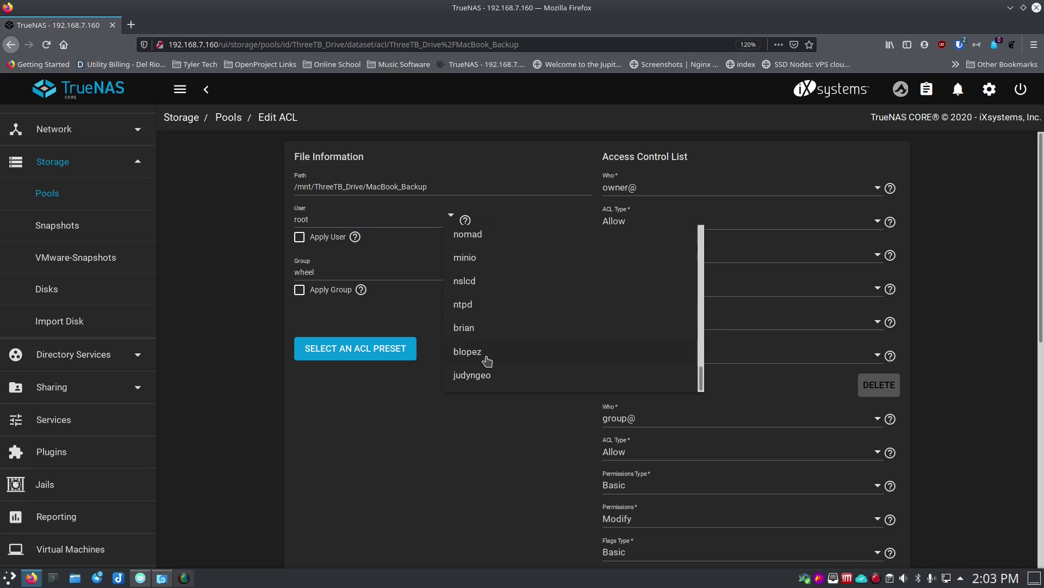
left_click(482, 330)
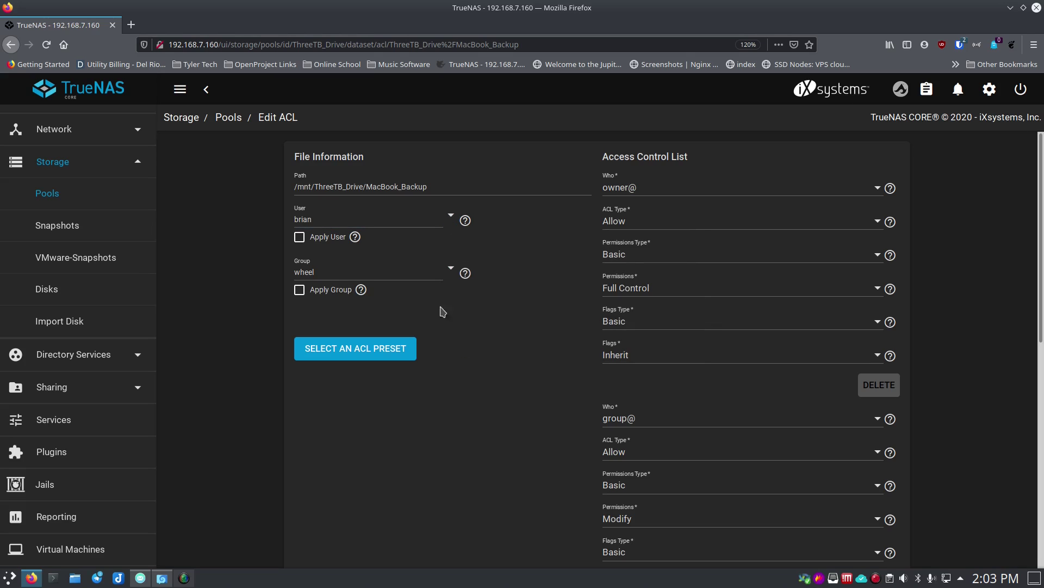
left_click(449, 270)
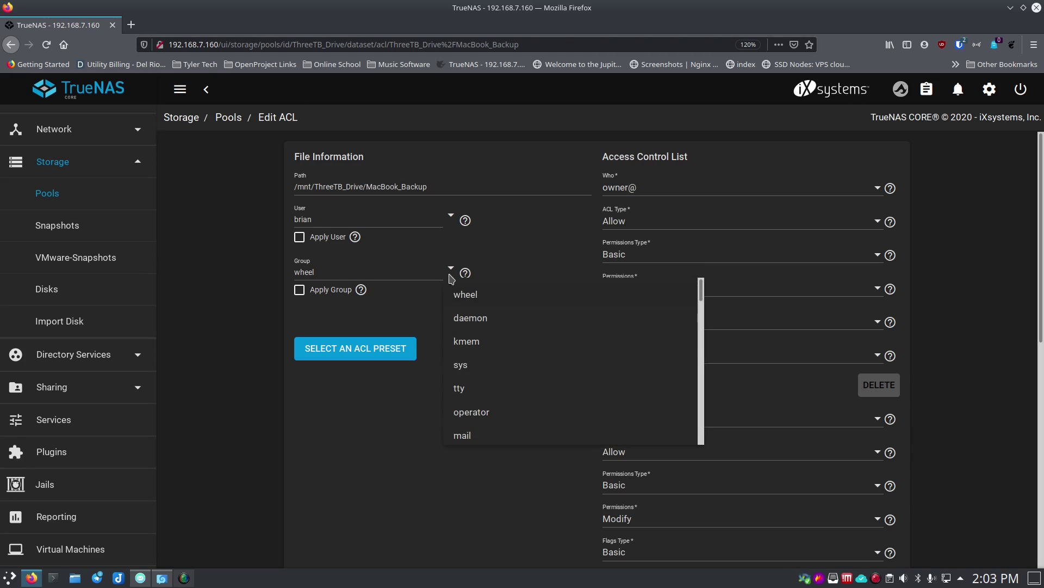
scroll(493, 380, "down", 10)
left_click(487, 384)
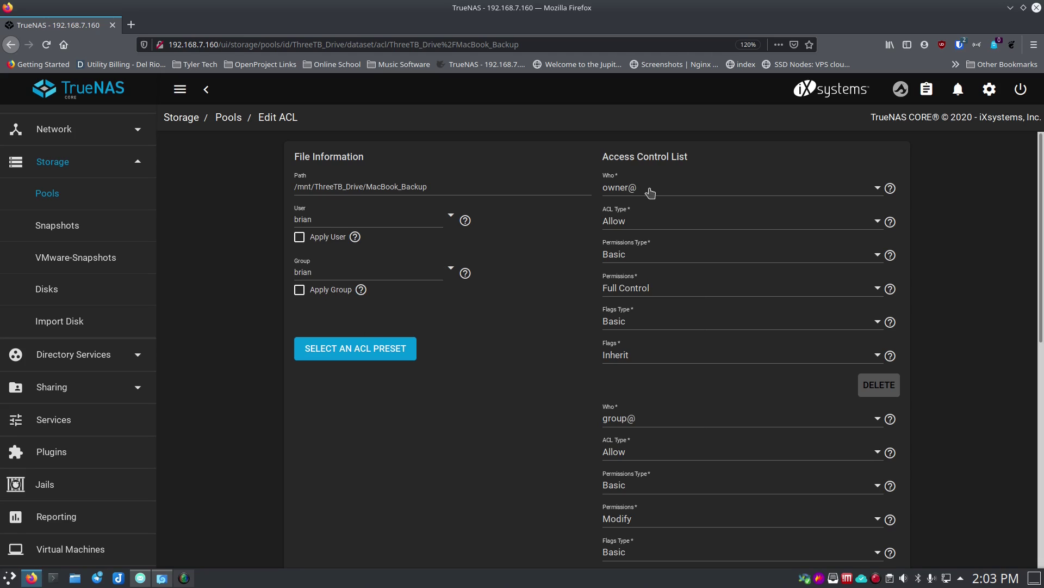
- Examine the permissions and flags of the owner@, group@ and everyone@ entries in the access control list
left_click(669, 194)
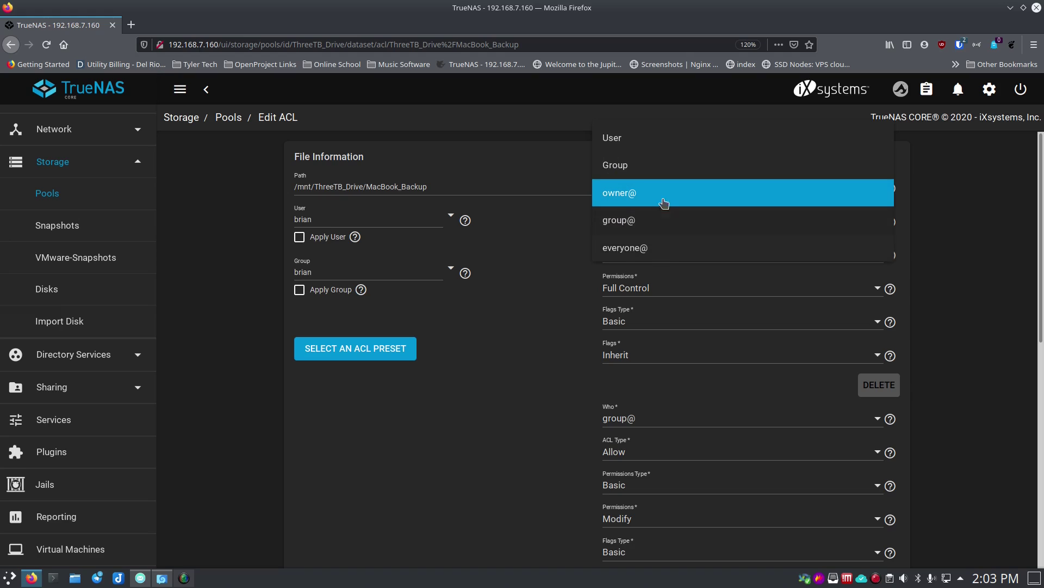
left_click(555, 216)
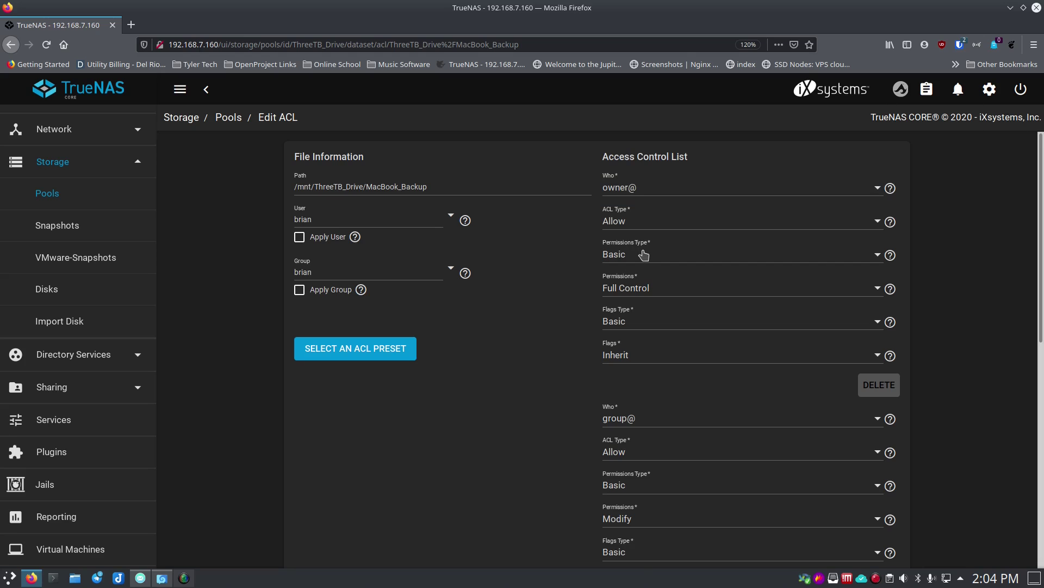
key("ctrl+plus")
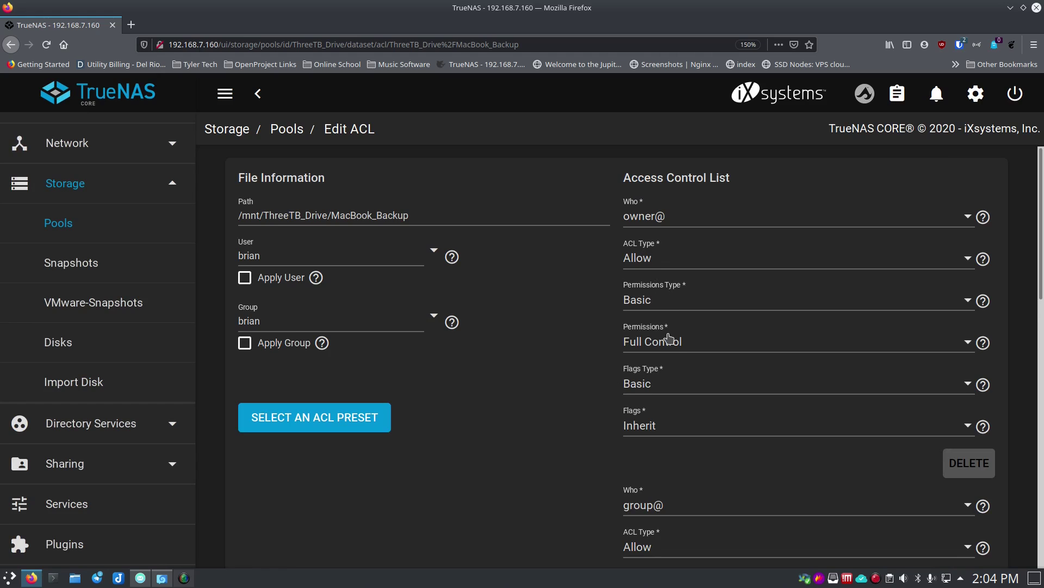
scroll(688, 338, "down", 3)
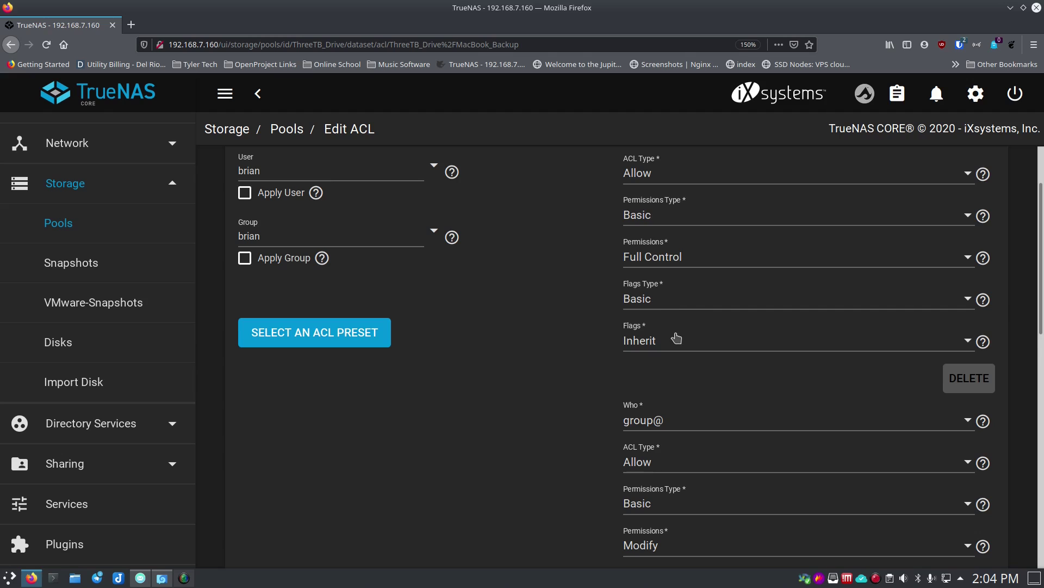
scroll(677, 339, "down", 4)
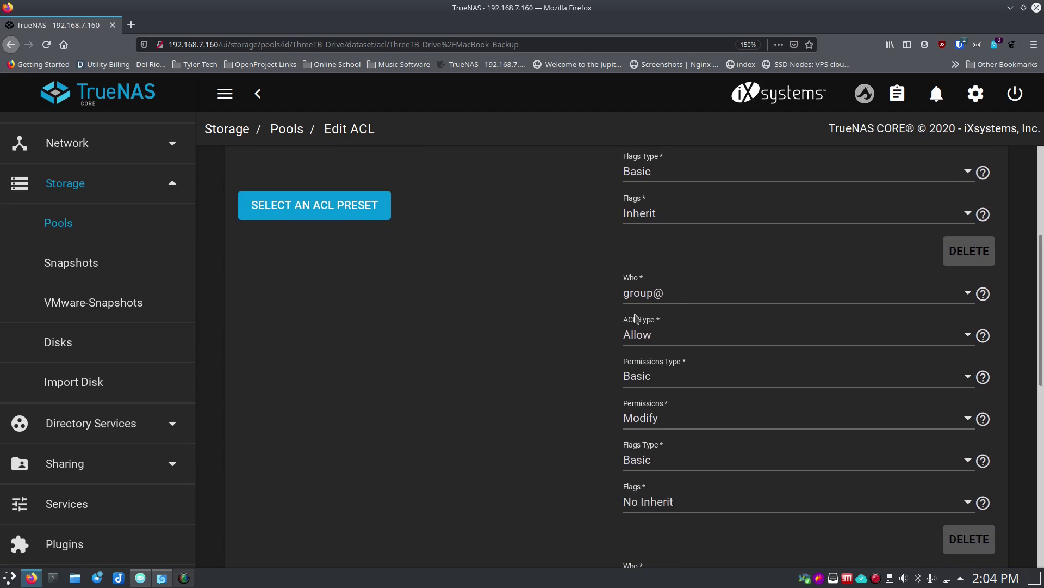
scroll(619, 310, "down", 1)
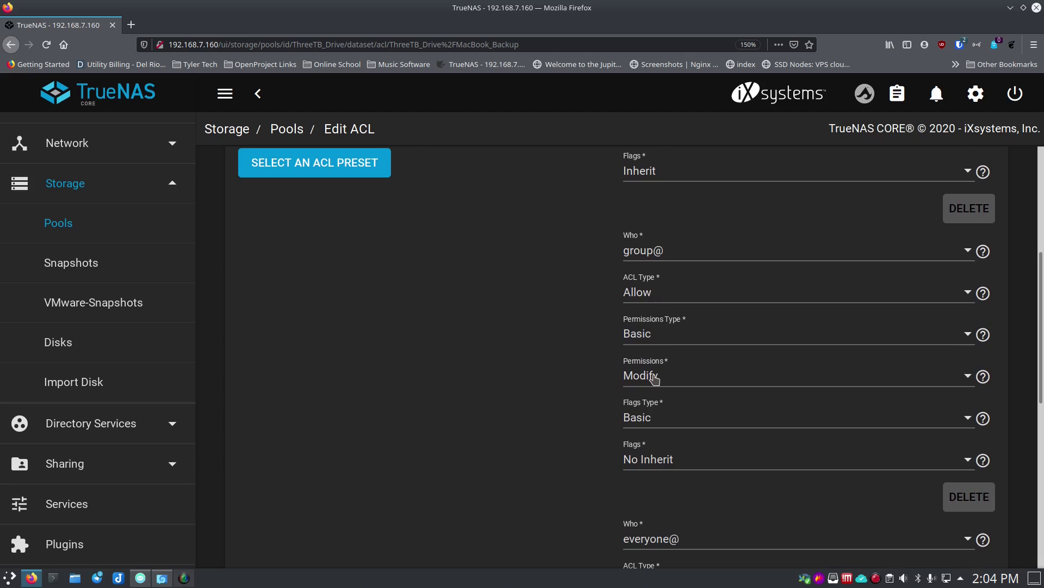
scroll(598, 358, "down", 1)
scroll(598, 358, "down", 4)
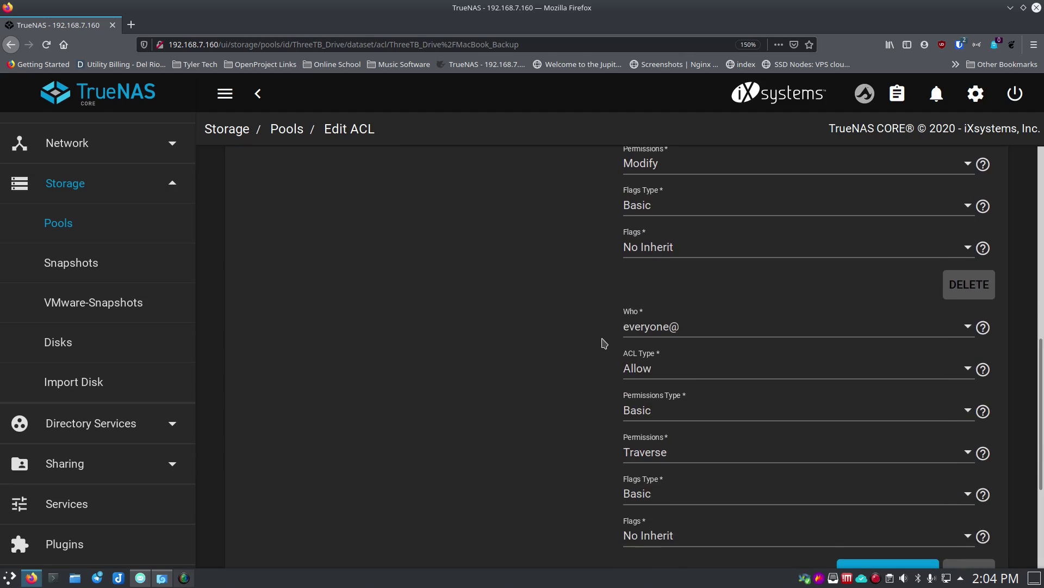
scroll(601, 345, "down", 2)
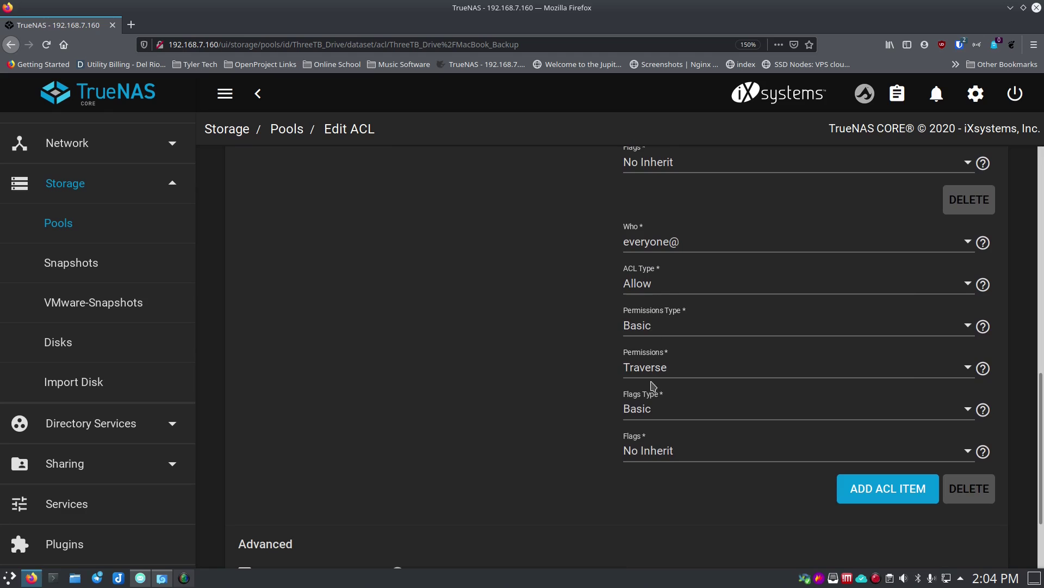
scroll(579, 326, "up", 8)
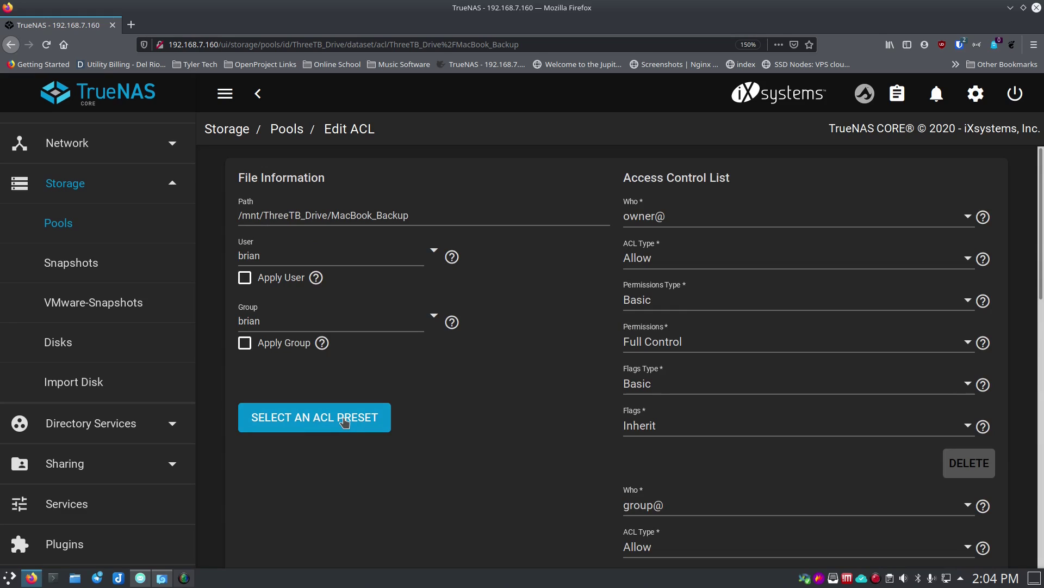
- Turn on applying permissions recursively, confirm the warning, and save the dataset's ACL
scroll(436, 401, "down", 10)
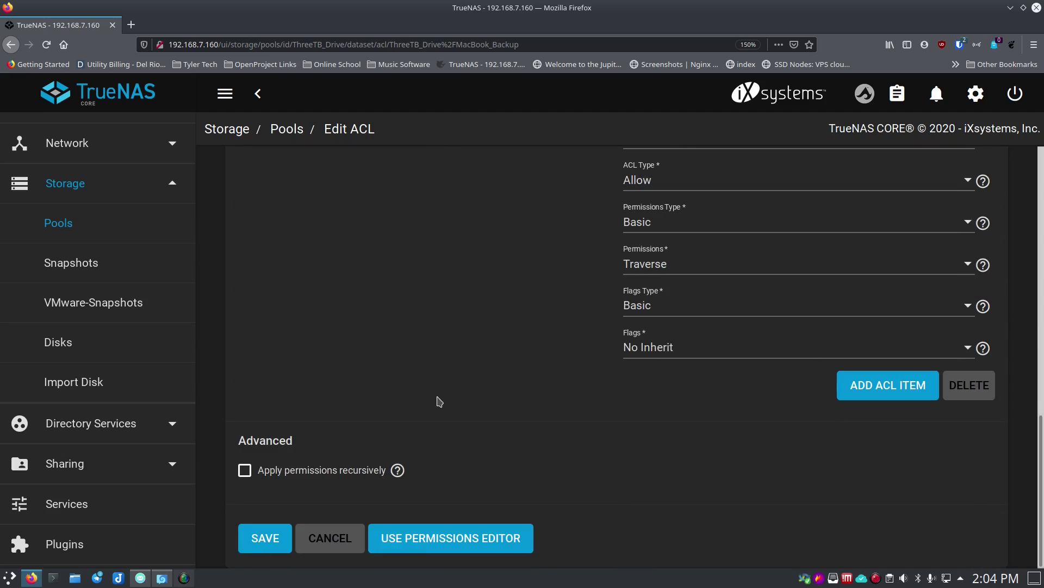
left_click(246, 471)
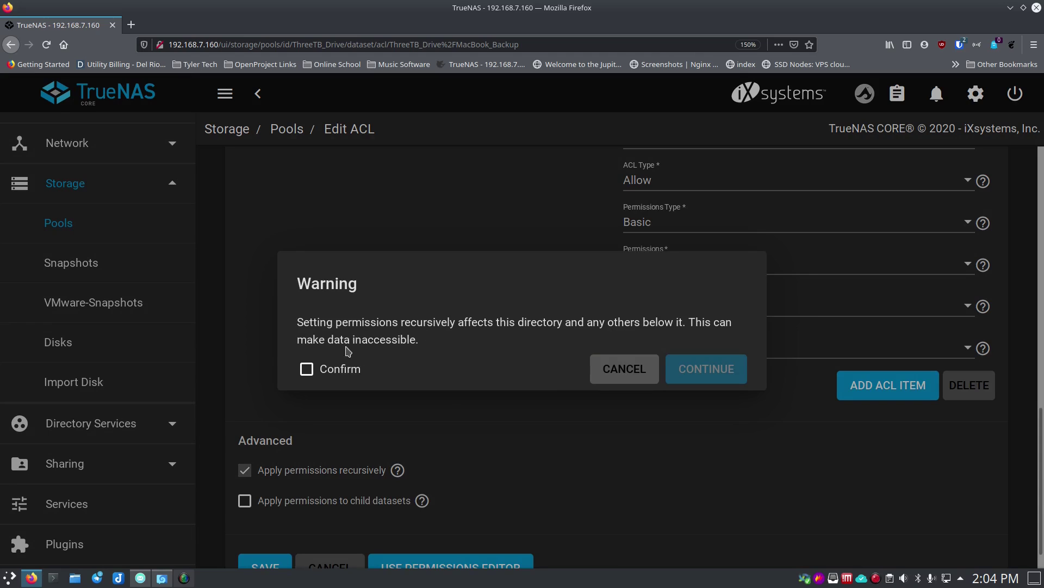
left_click(306, 371)
left_click(306, 370)
left_click(307, 370)
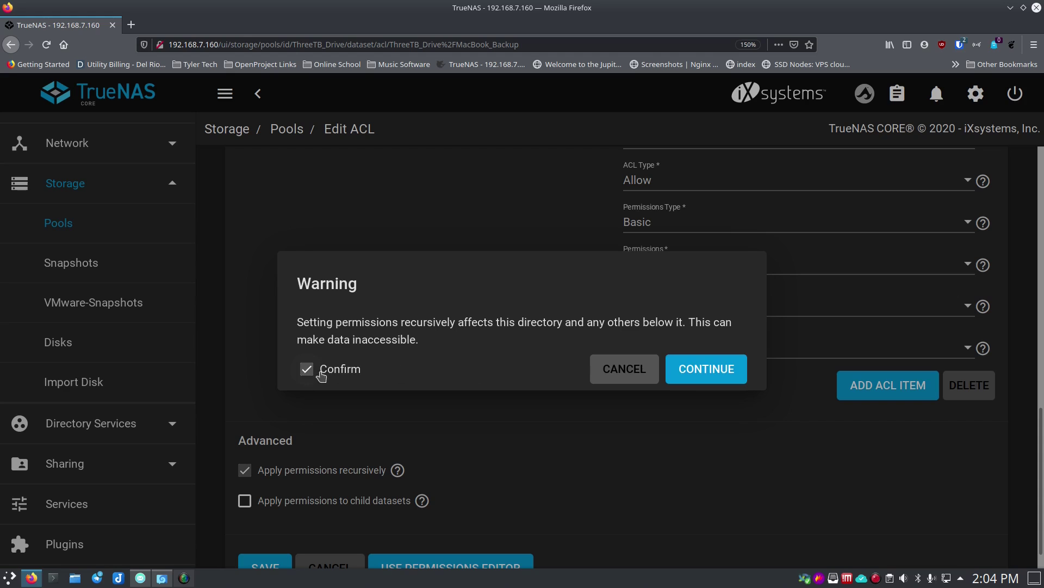
left_click(687, 372)
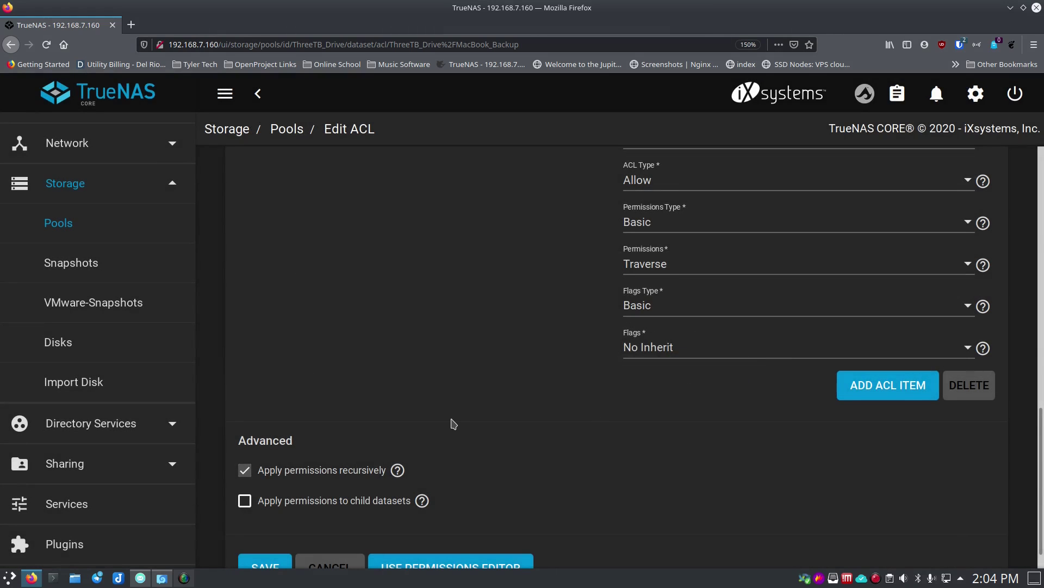
scroll(453, 424, "down", 1)
left_click(265, 538)
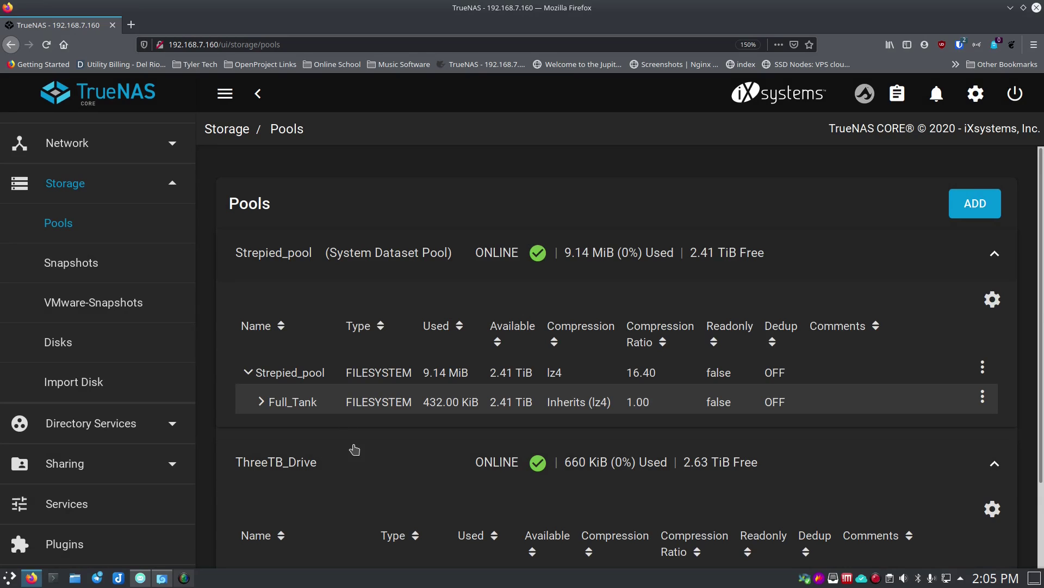
- Open the list of Windows (SMB) shares in TrueNAS
scroll(334, 443, "down", 1)
scroll(128, 414, "down", 1)
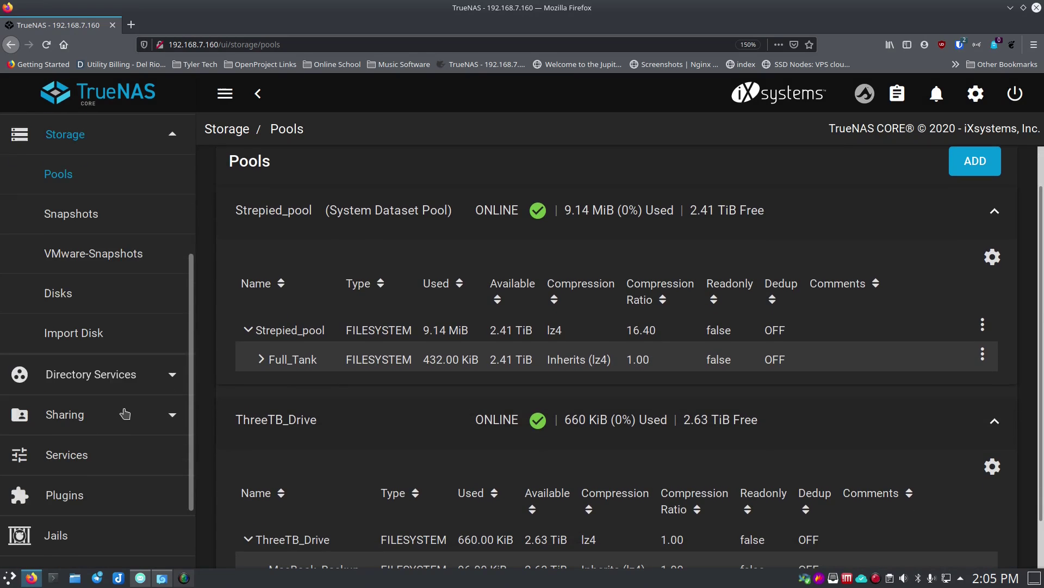
left_click(114, 415)
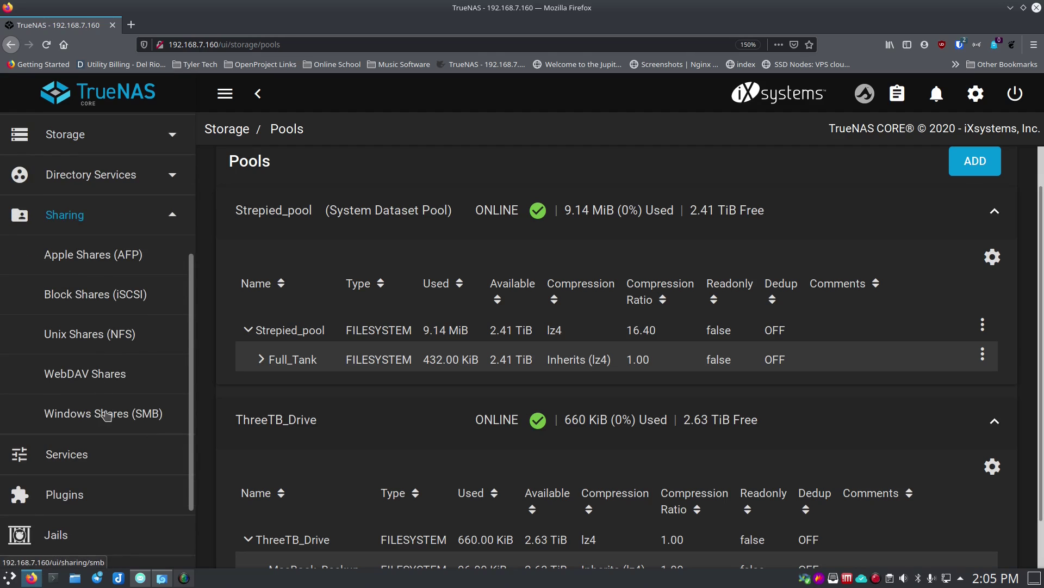
left_click(109, 413)
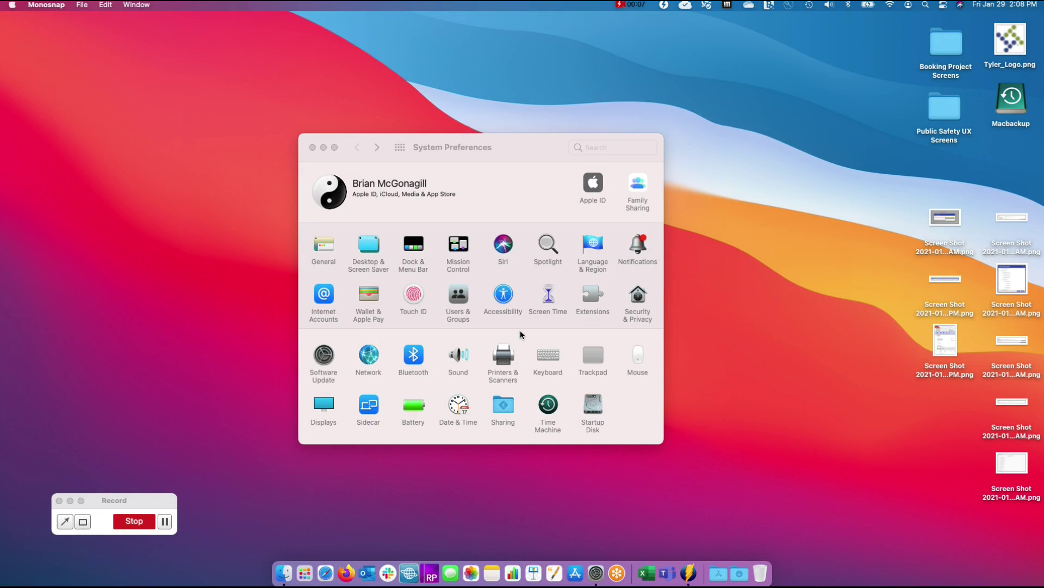
- Switch to the Mac's System Preferences and open the list of disks available for Time Machine backups
left_click(548, 405)
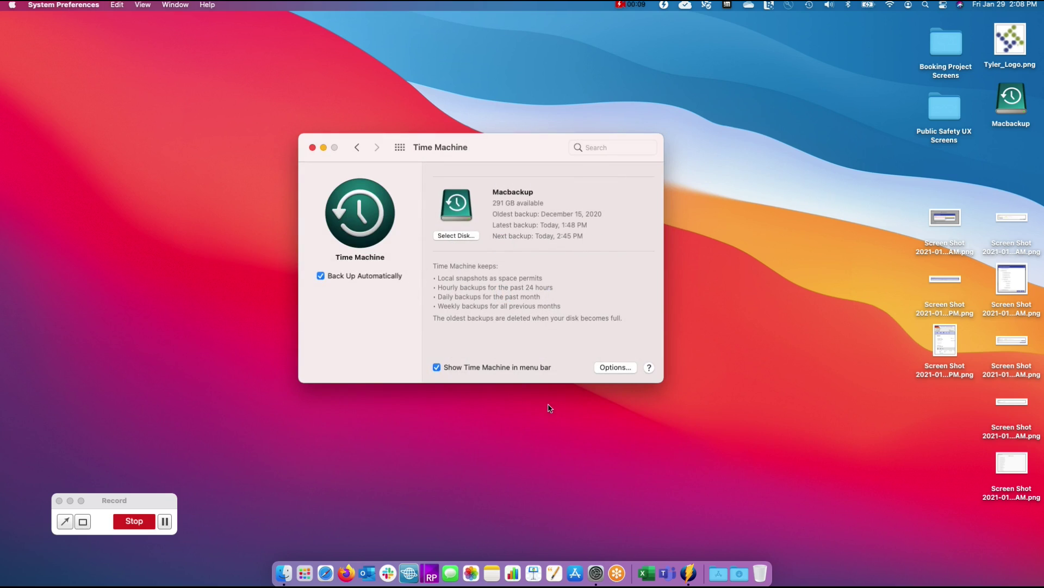
left_click(456, 236)
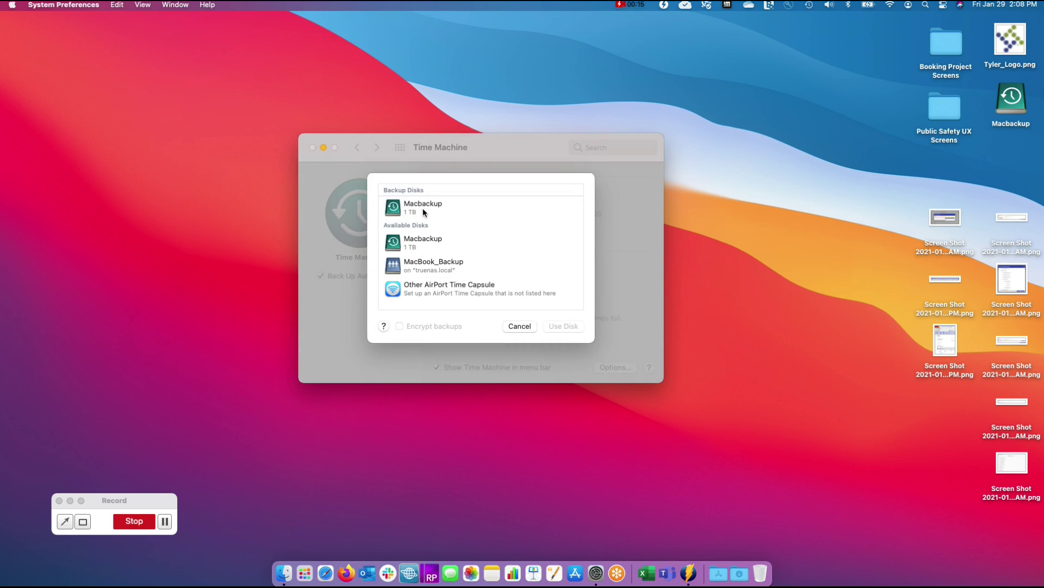
- Try to add MacBook_Backup on truenas.local as a second Time Machine disk, entering the registered user's name and password, and leave the disk selection
left_click(429, 265)
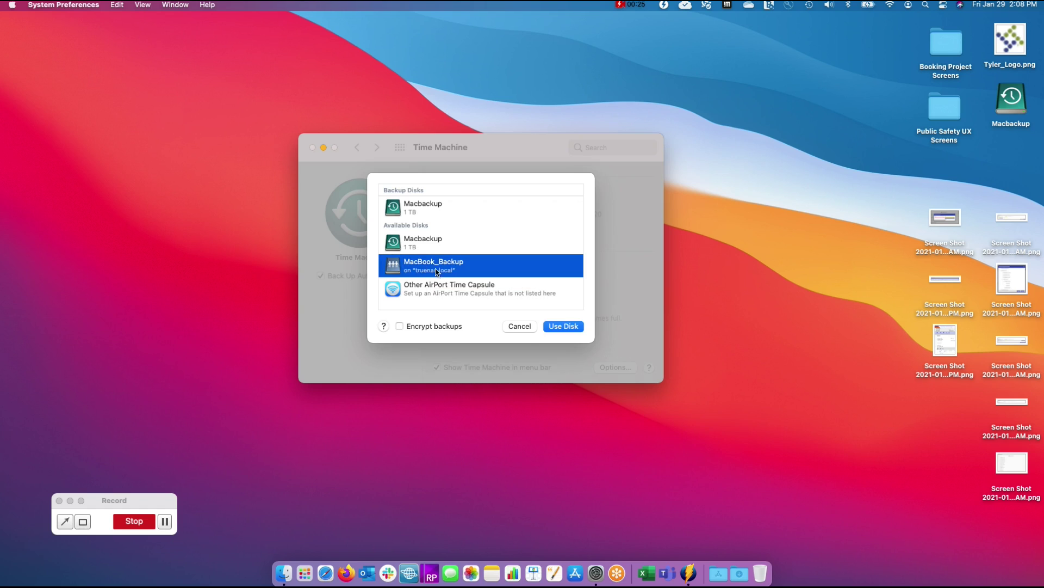
left_click(567, 327)
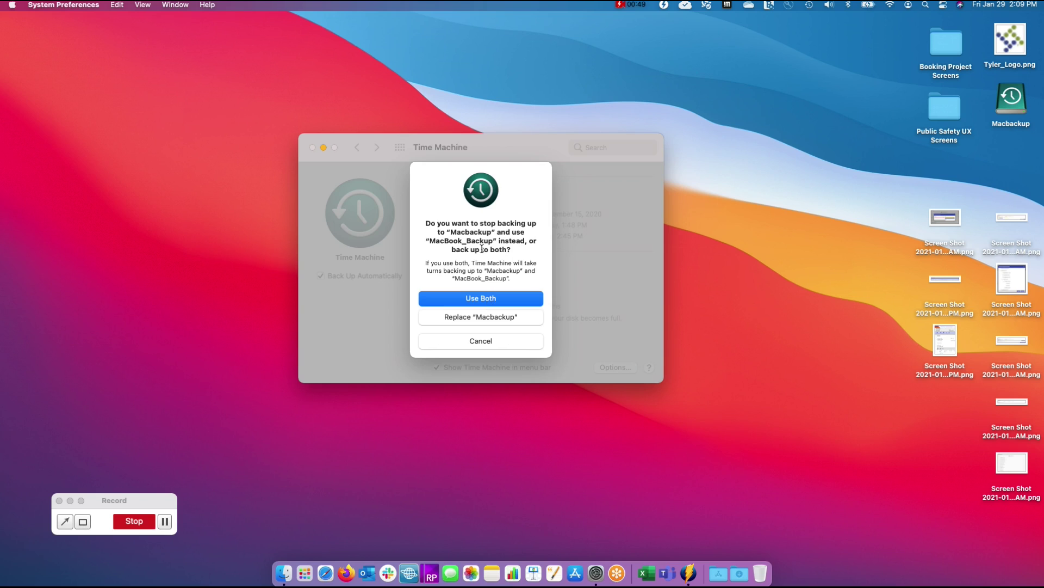
left_click(482, 297)
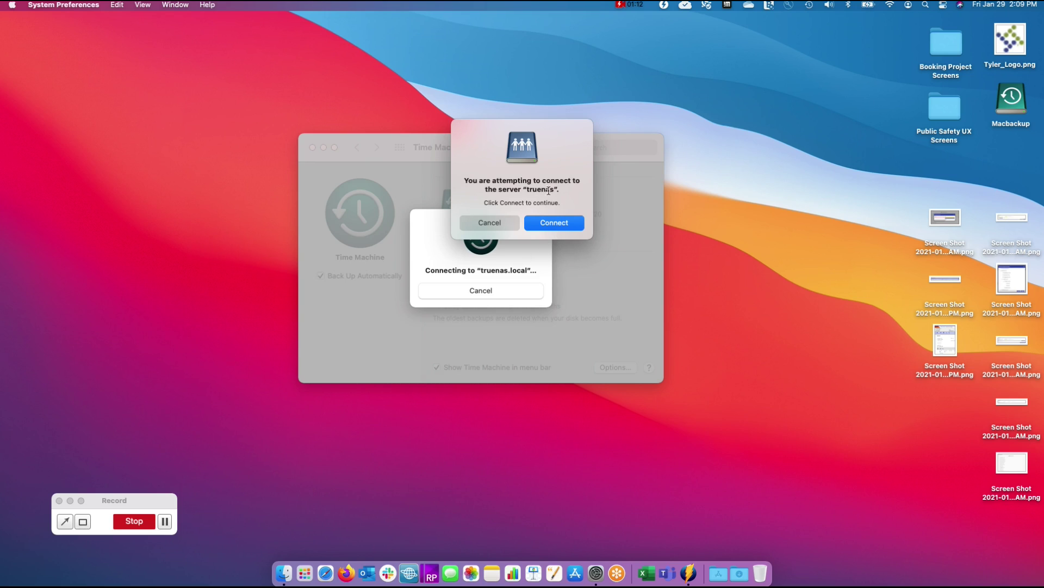
left_click(552, 225)
left_click_drag(565, 203, 491, 202)
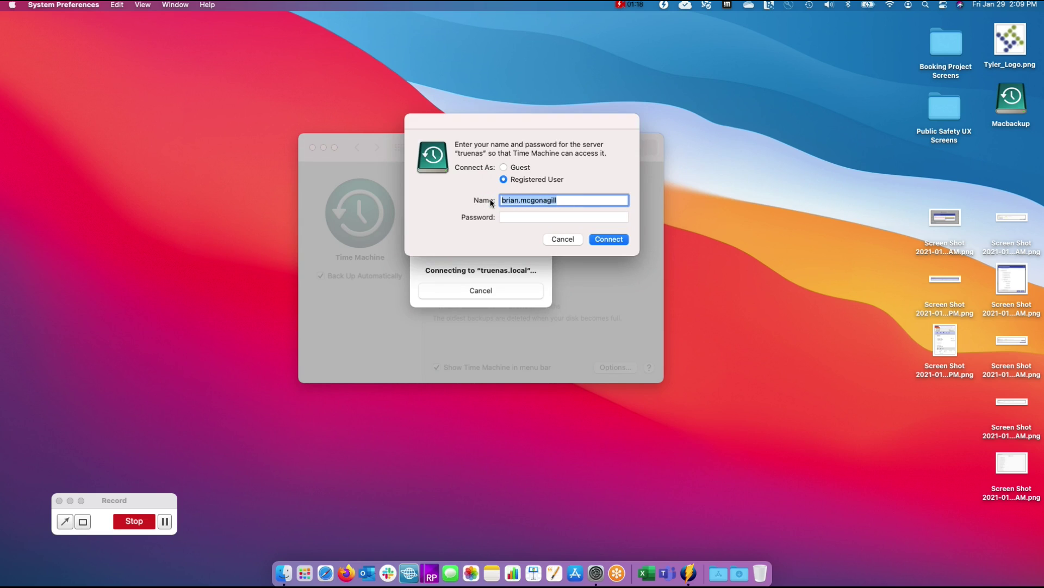
type("brian")
key("Tab")
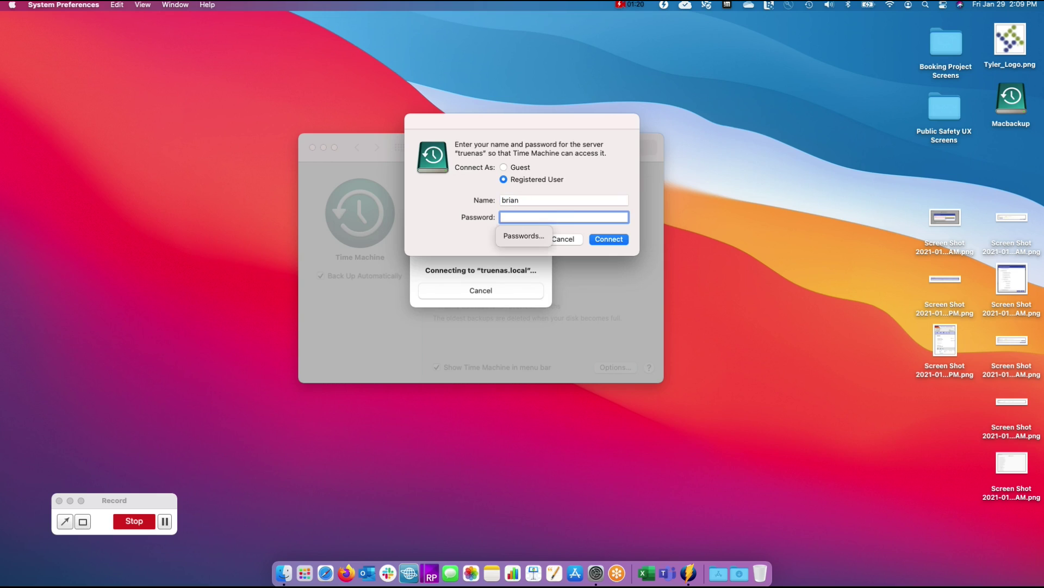
type("•••••••••••")
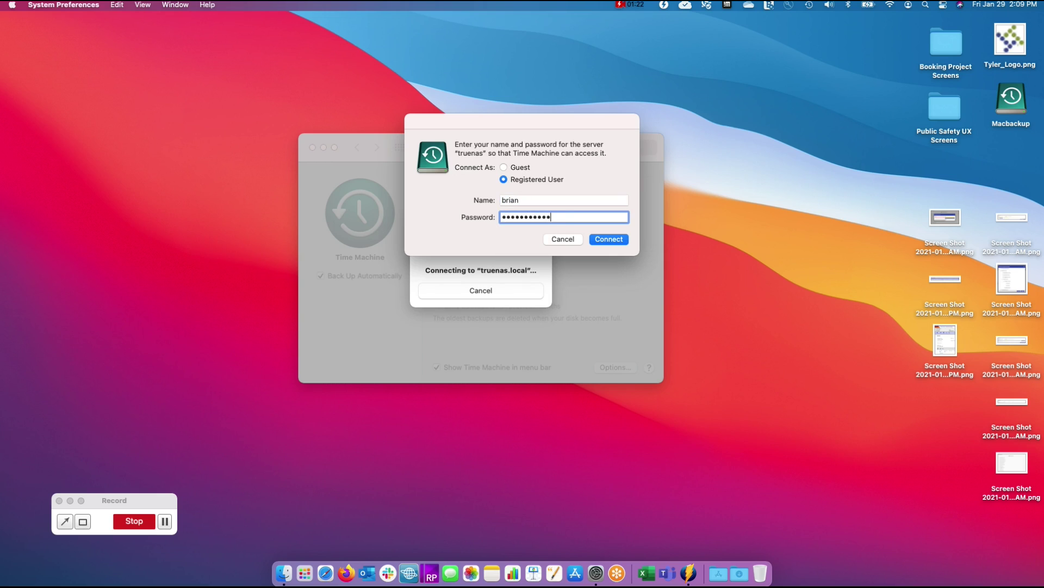
left_click(603, 240)
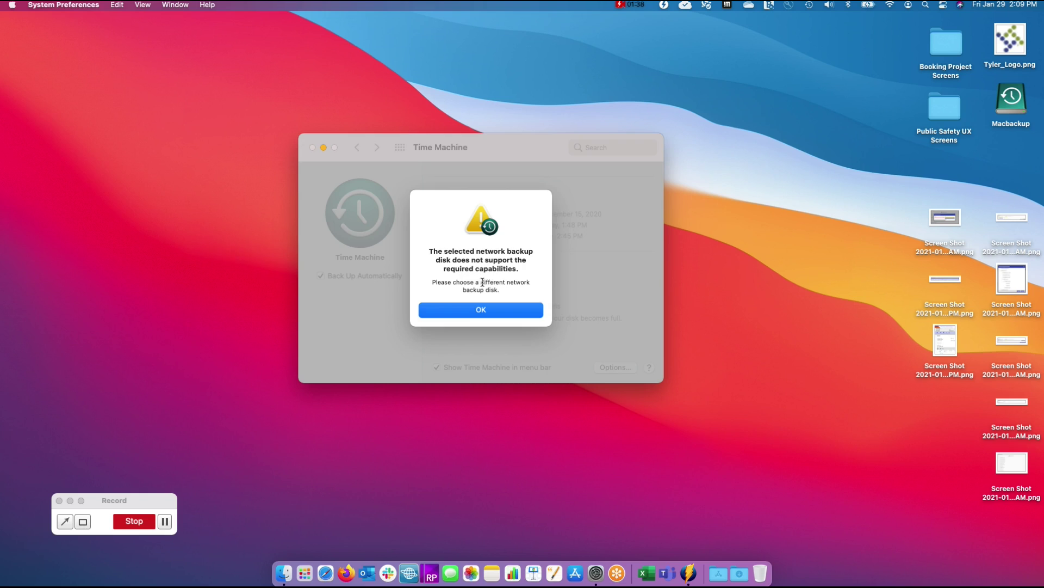
left_click(478, 313)
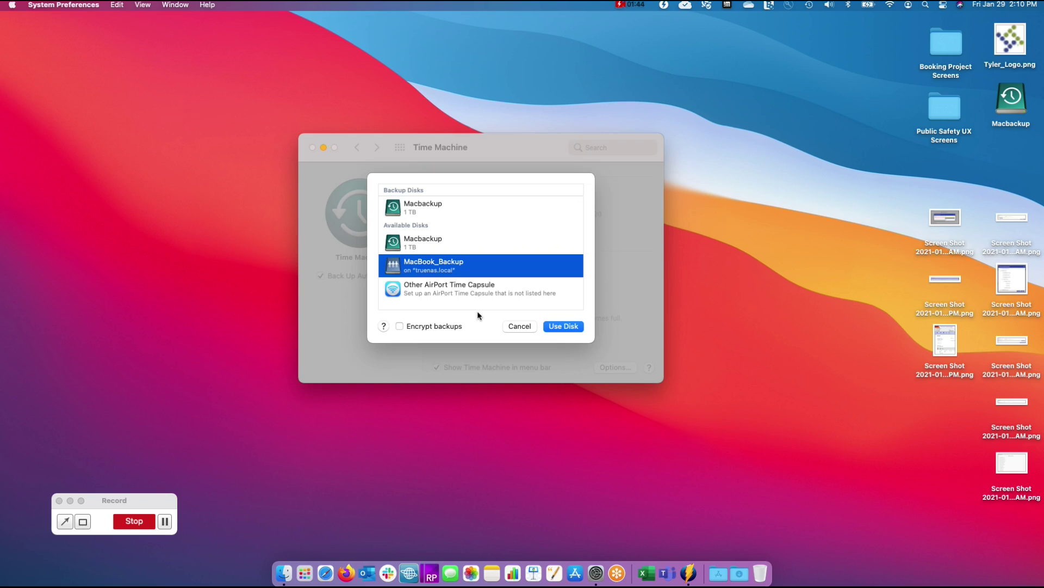
left_click(514, 325)
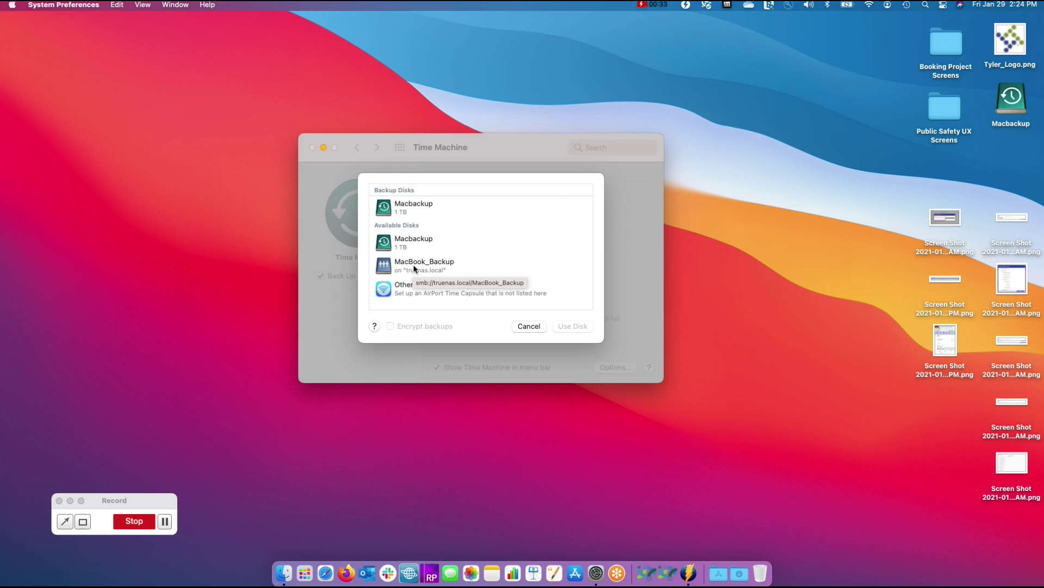
- Add MacBook_Backup on truenas.local as a Time Machine disk alongside Macbackup, connecting with the registered user's name and password
left_click(414, 267)
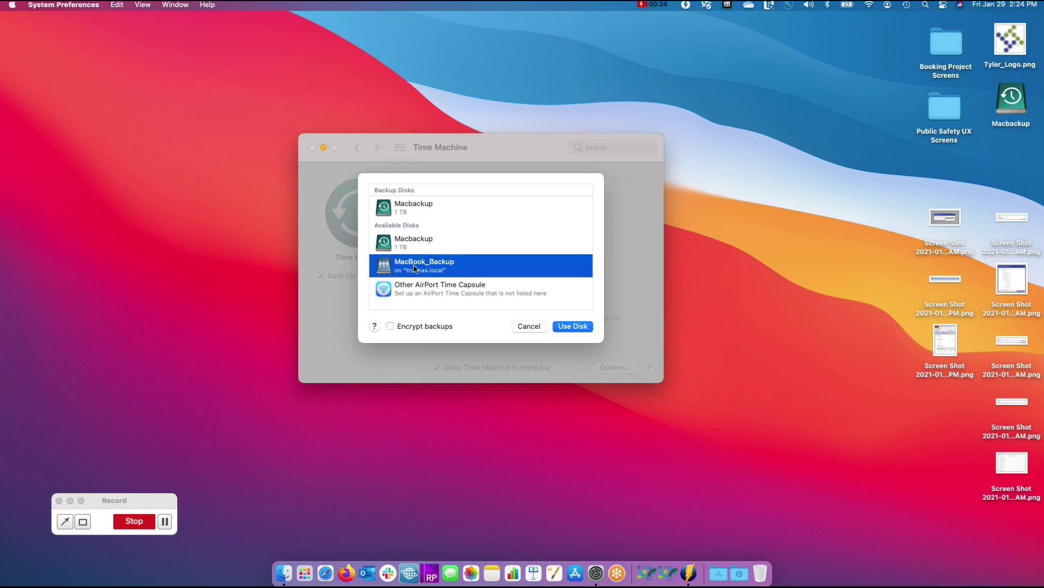
left_click(562, 326)
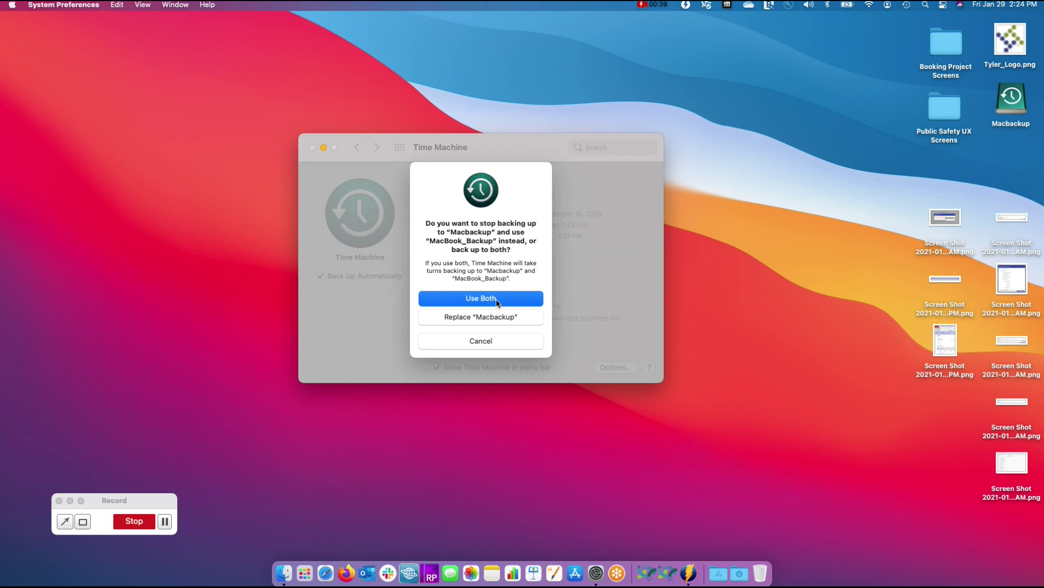
left_click(496, 299)
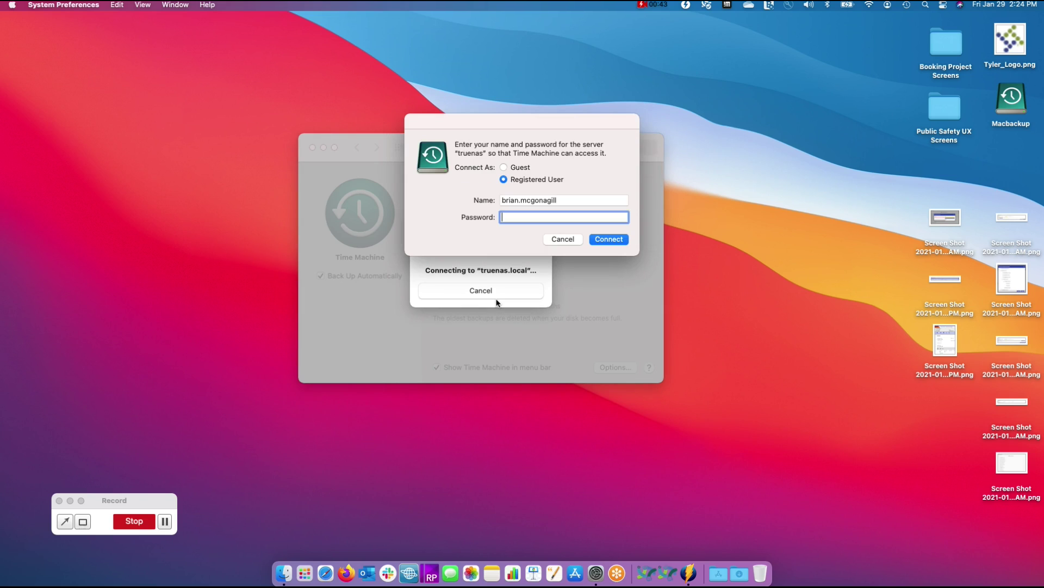
key("shift+Tab")
type("brian")
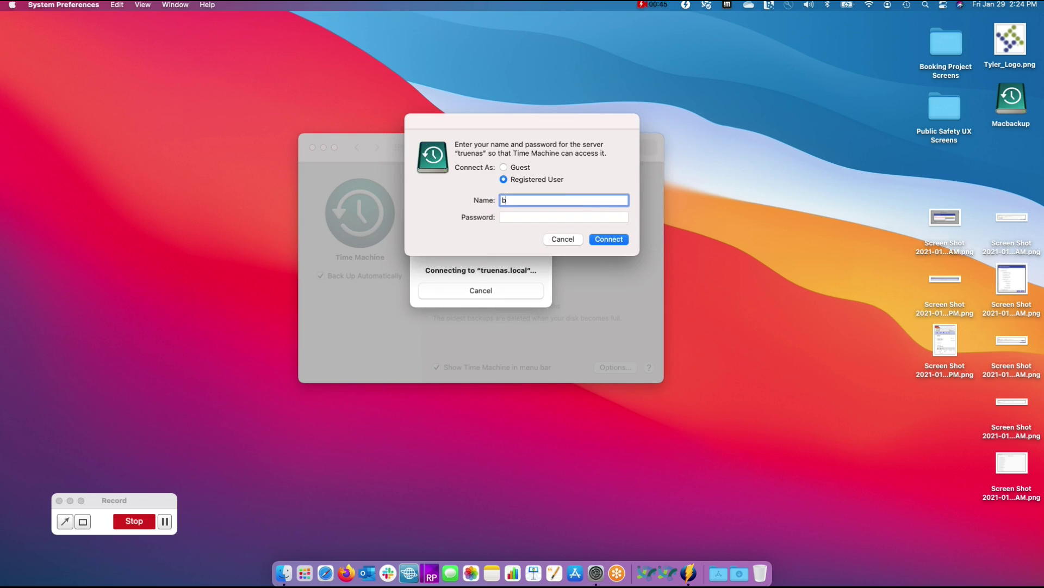
key("Tab")
type("**********")
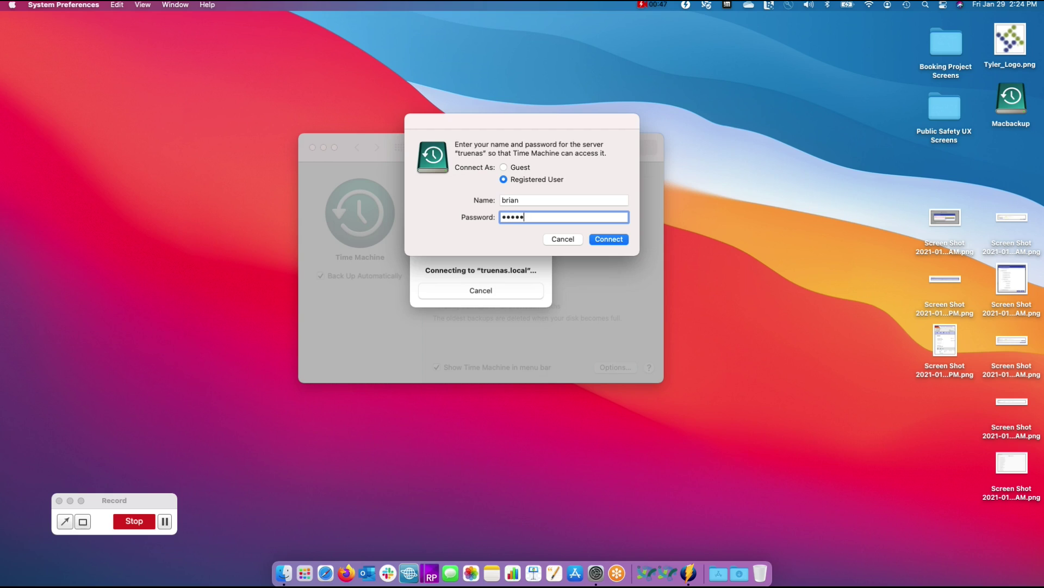
type("*")
left_click(608, 240)
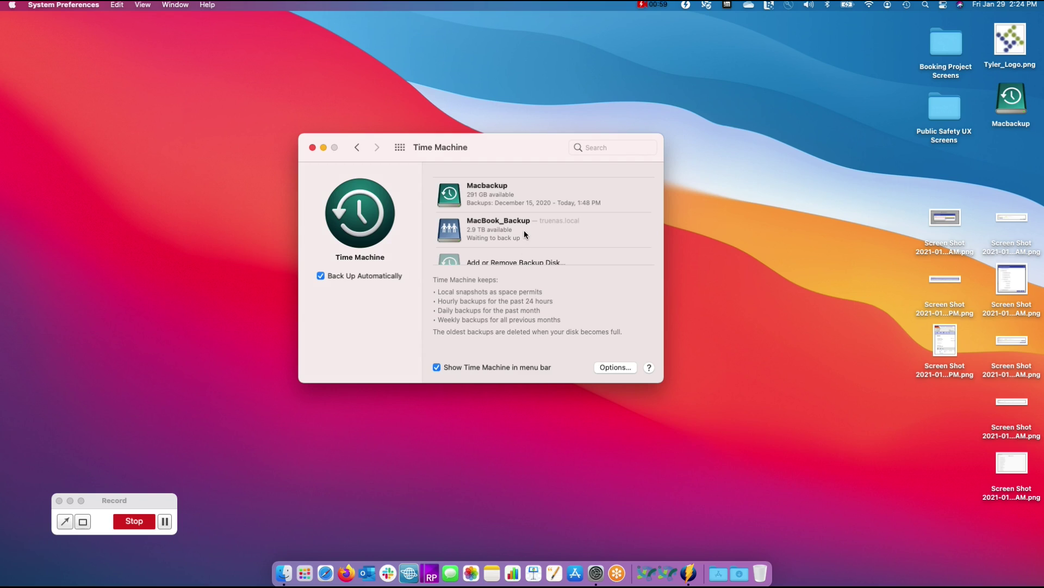
- Review the backup disks listed for Time Machine and close System Preferences
scroll(527, 233, "down", 2)
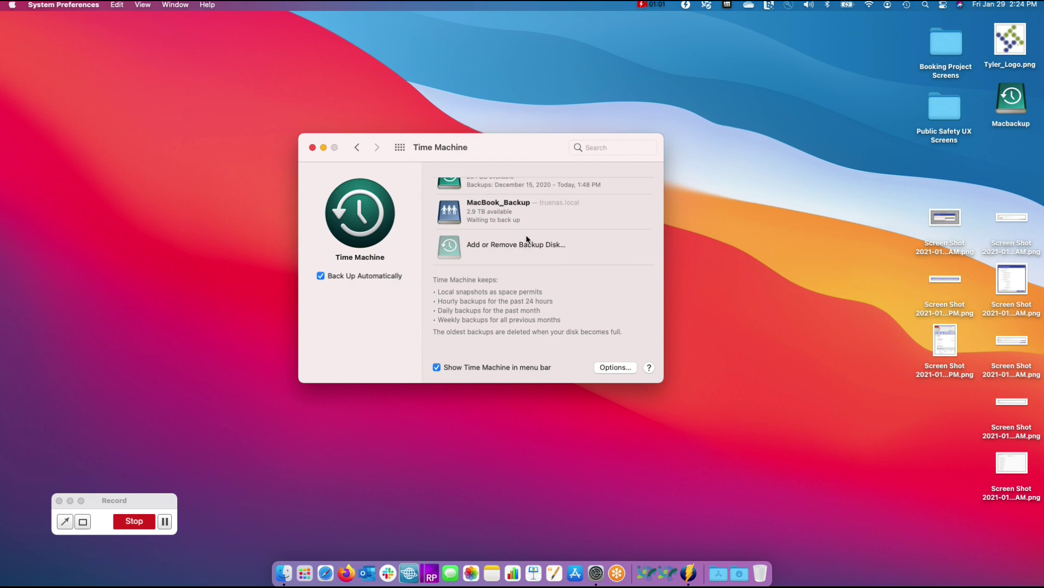
scroll(526, 235, "up", 2)
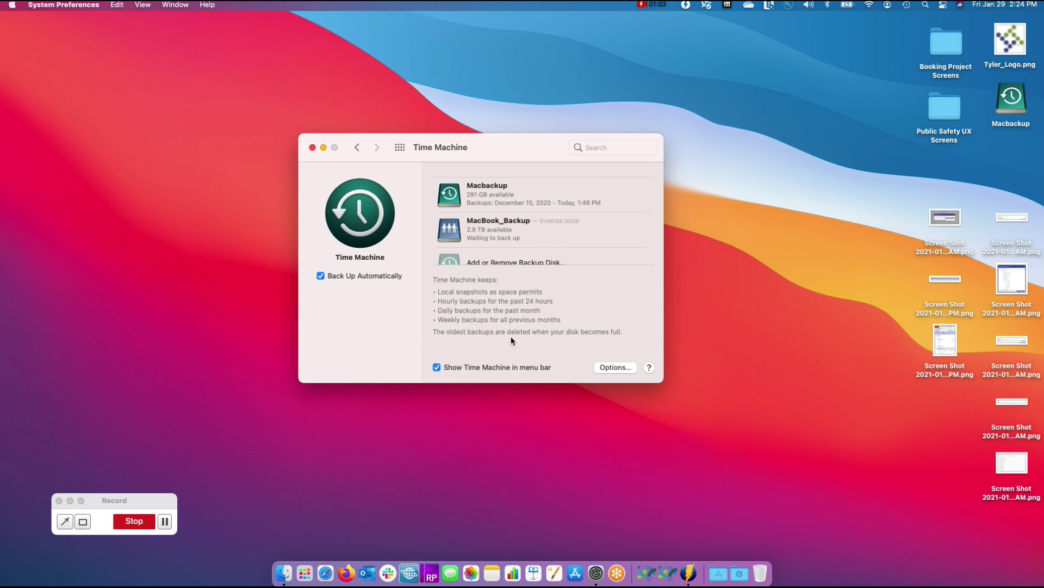
left_click(357, 148)
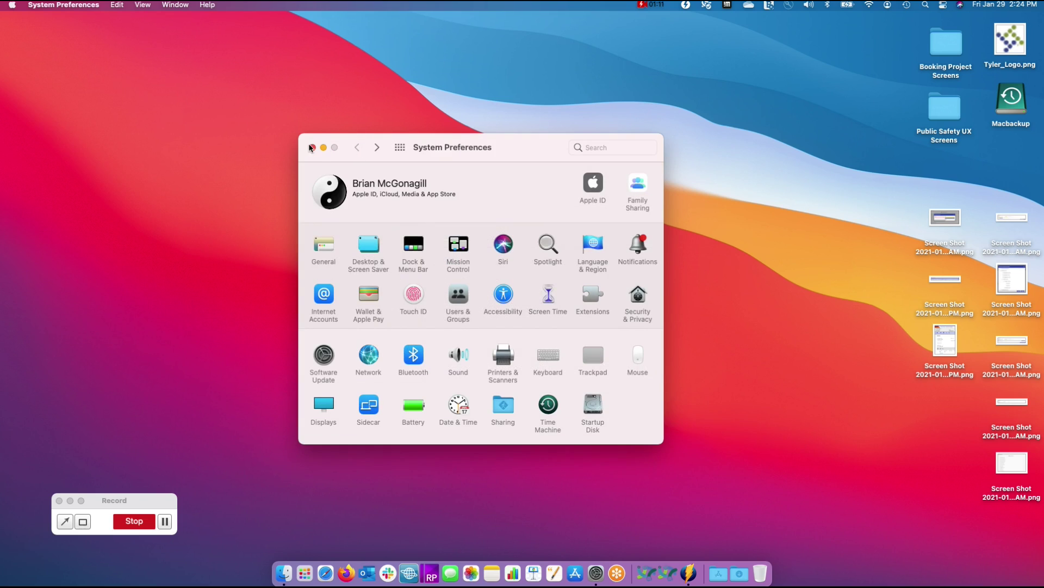
left_click(311, 148)
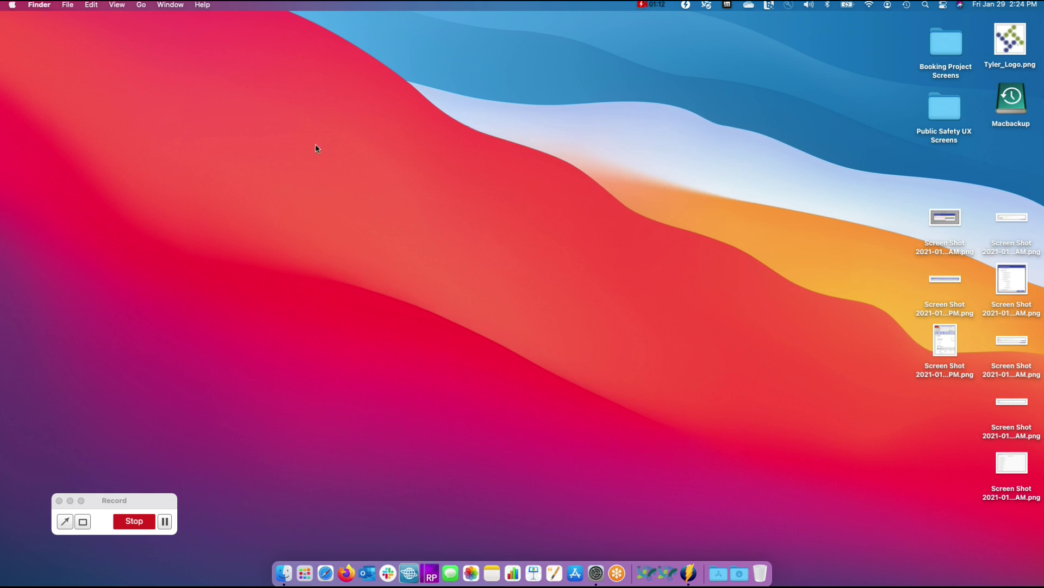
left_click(908, 5)
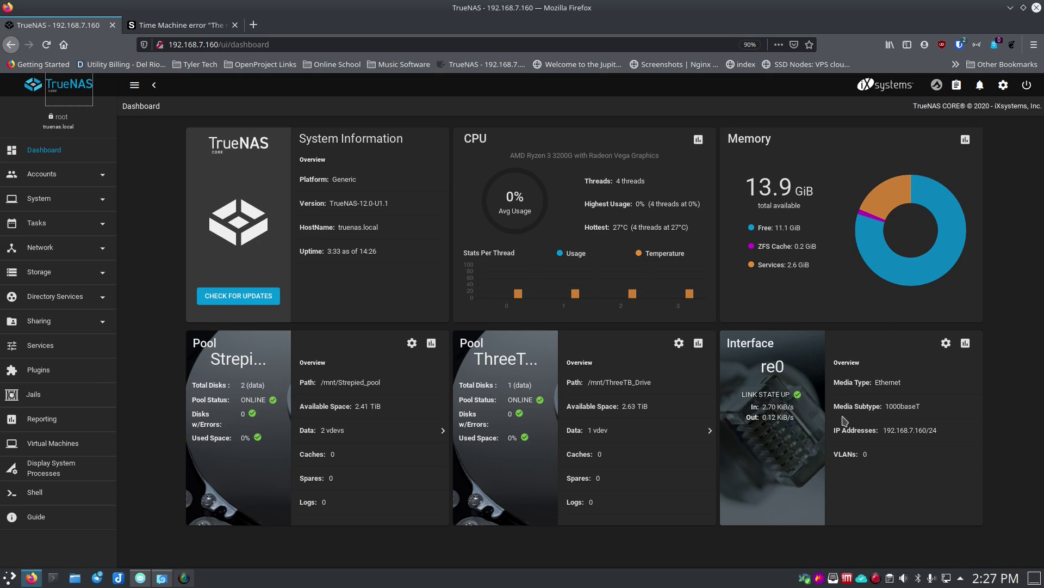
key("Tab")
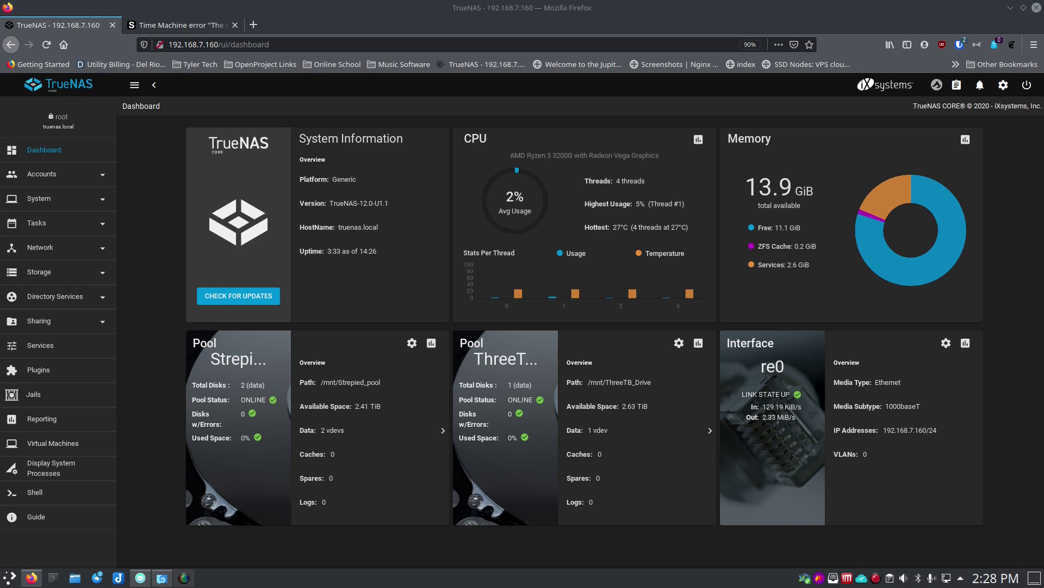
key("alt+Tab")
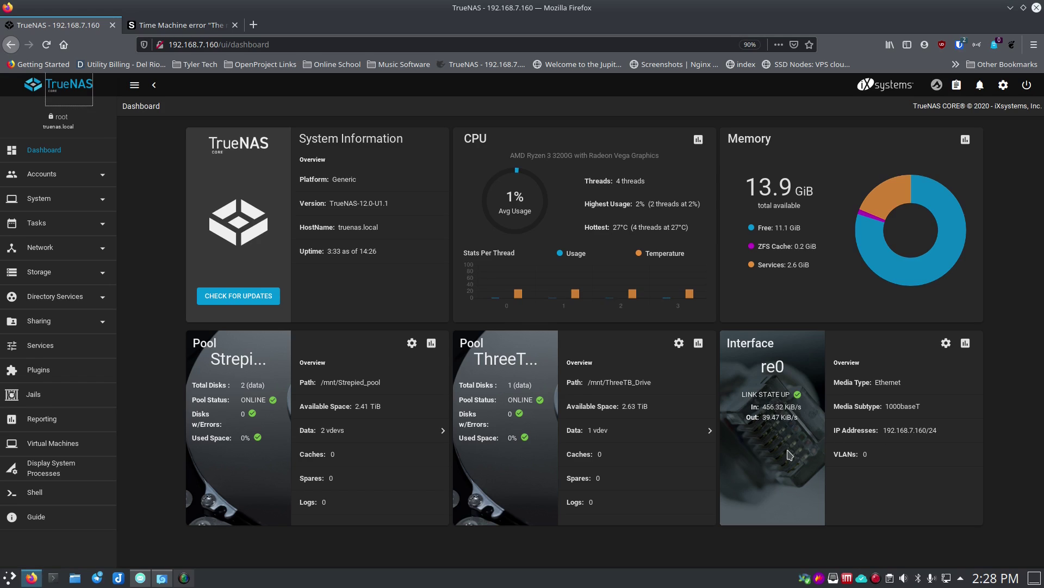